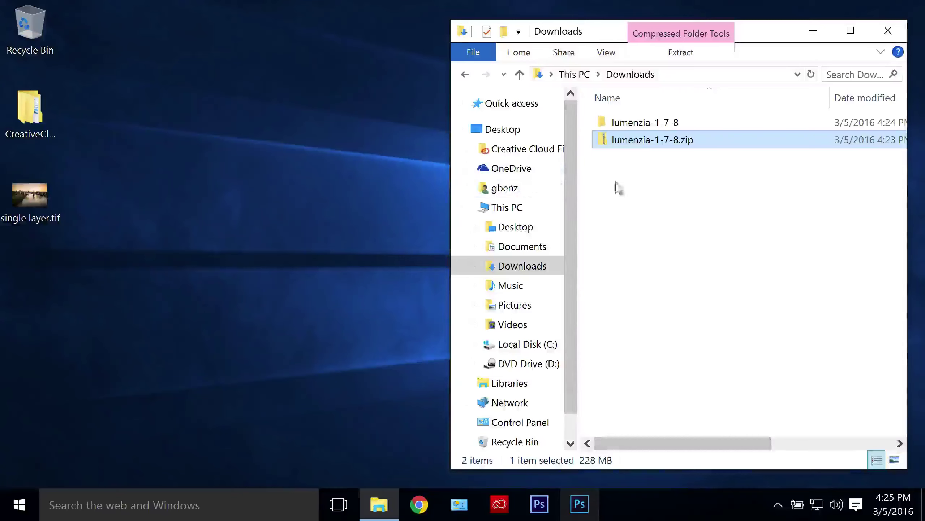
Step: Open the lumenzia-1-7-8 folder, and launch Adobe Photoshop CC 2015 as administrator to reach its empty workspace
{"action": "double_click", "coordinate": [644, 123]}
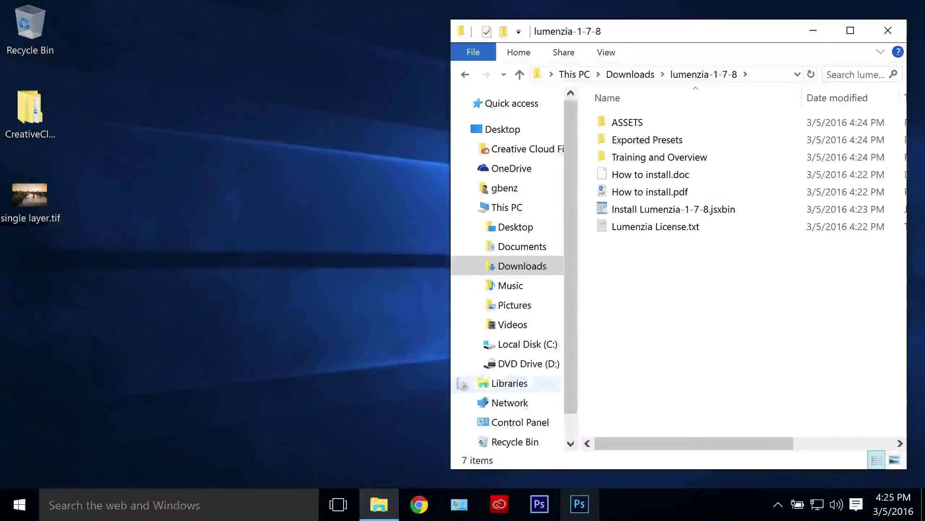
{"action": "right_click", "coordinate": [585, 509]}
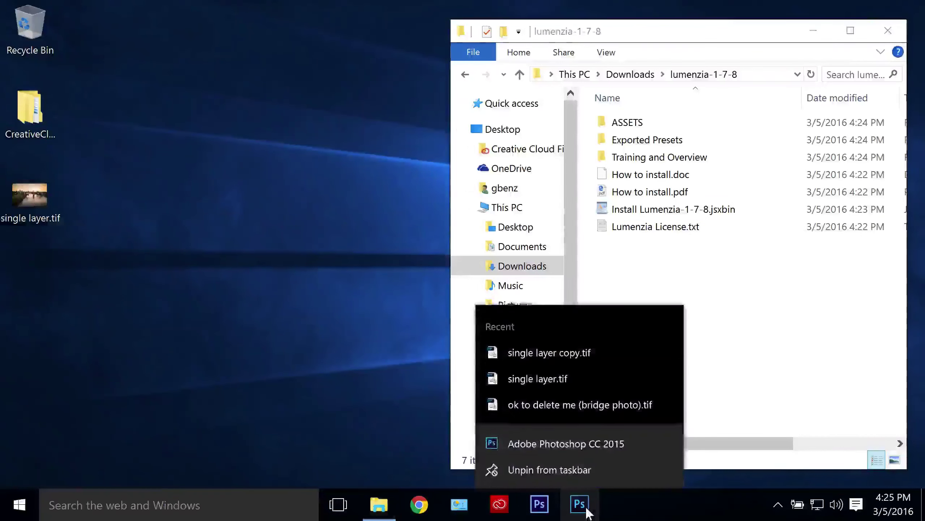
{"action": "right_click", "coordinate": [566, 444]}
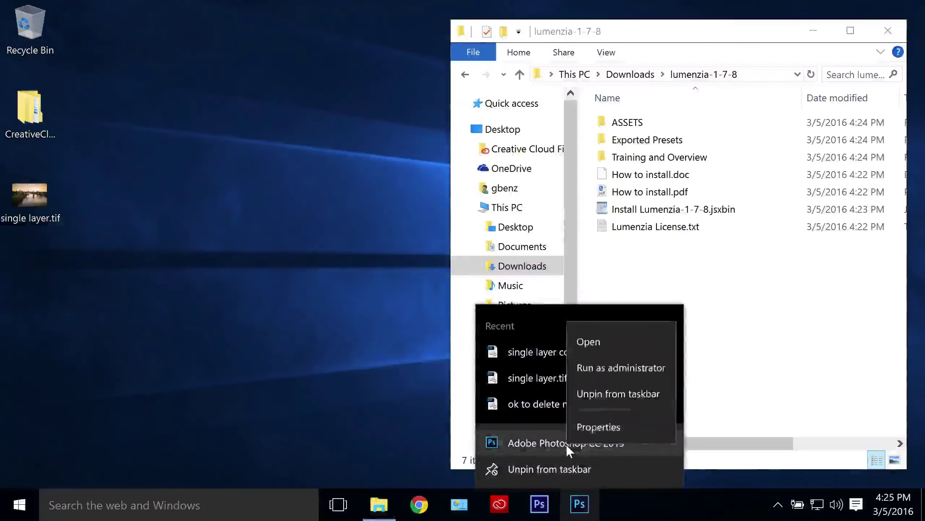
{"action": "left_click", "coordinate": [603, 364]}
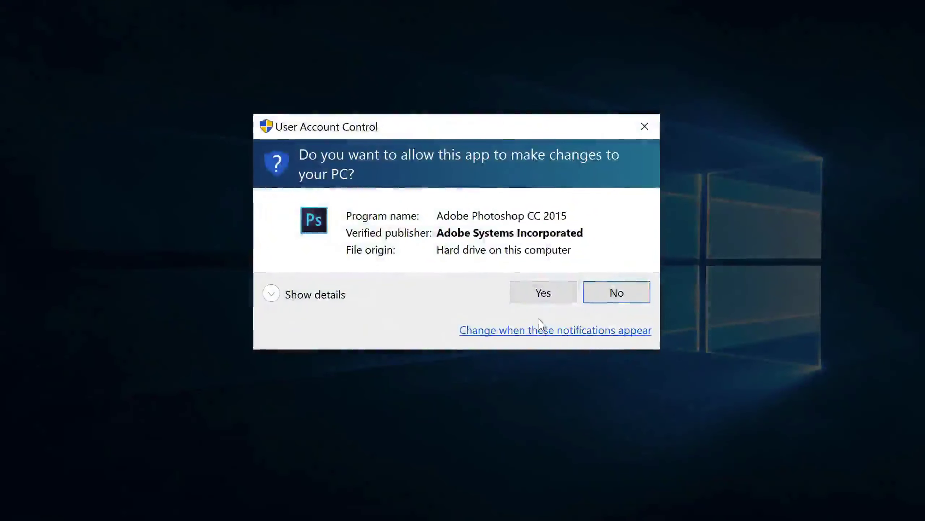
{"action": "left_click", "coordinate": [541, 293]}
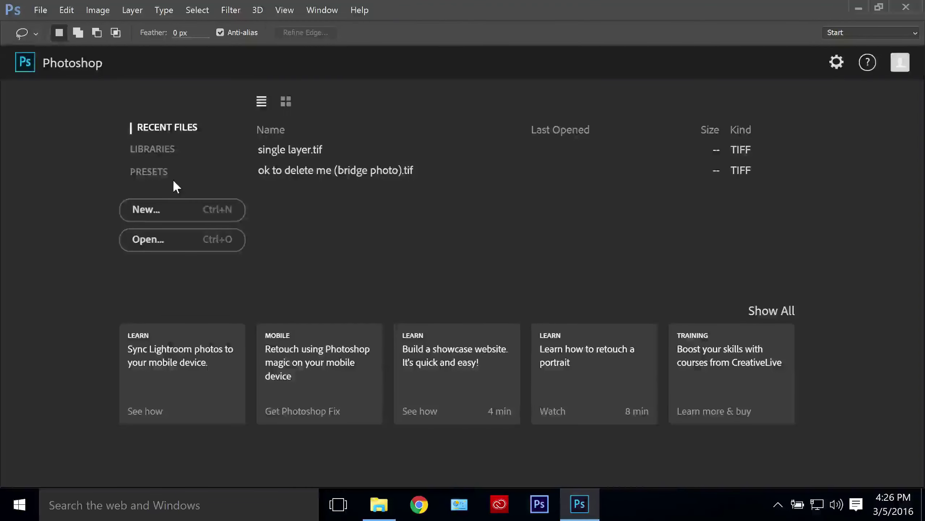
{"action": "key", "text": "Escape"}
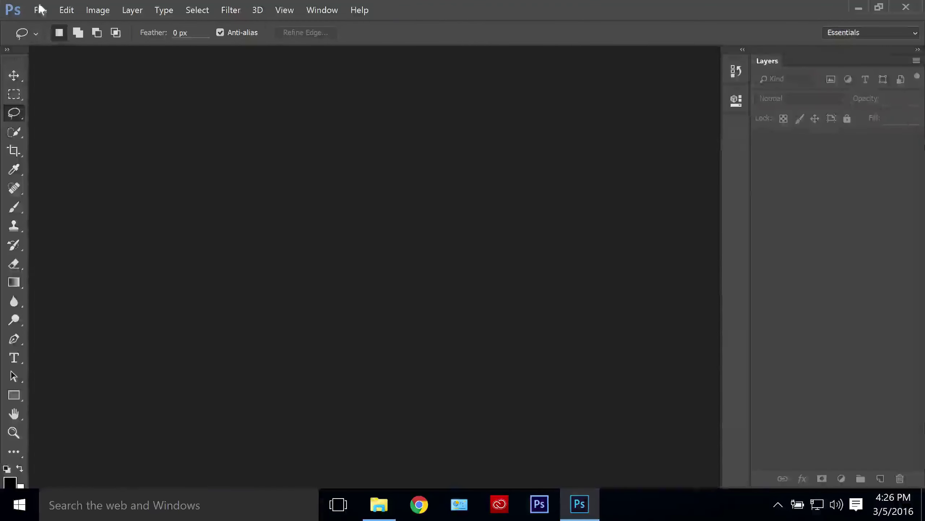
Step: Browse for a script of type Adobe JavaScript Binary File and run Install Lumenzia-1-7-8.jsxbin from the lumenzia-1-7-8 folder
{"action": "left_click", "coordinate": [45, 9]}
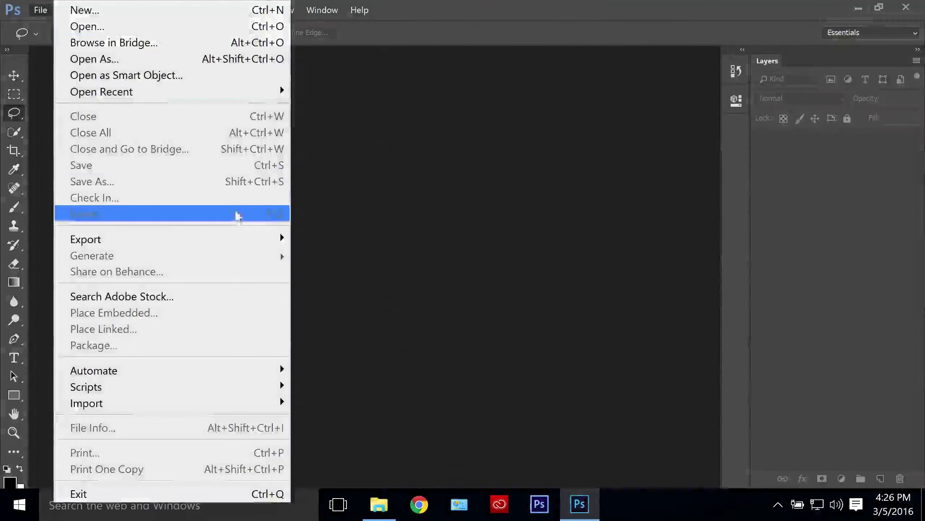
{"action": "mouse_move", "coordinate": [244, 384]}
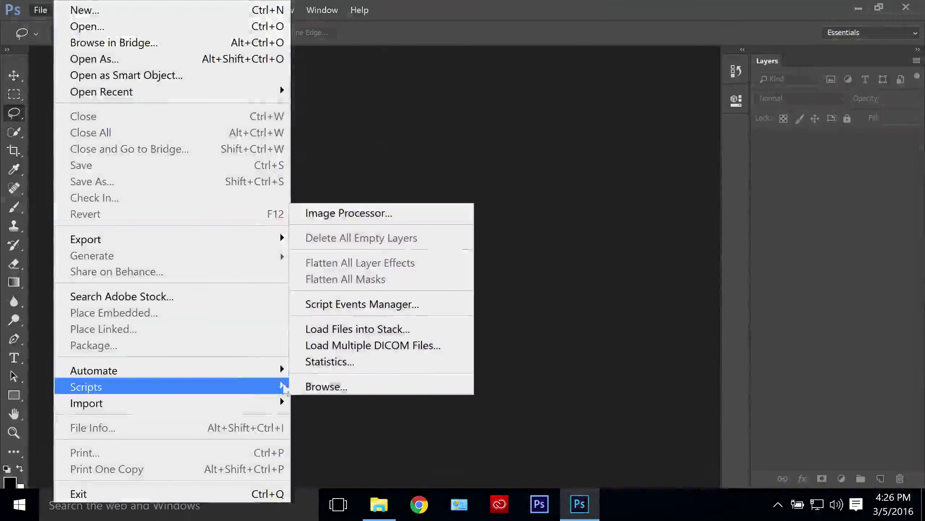
{"action": "left_click", "coordinate": [368, 387]}
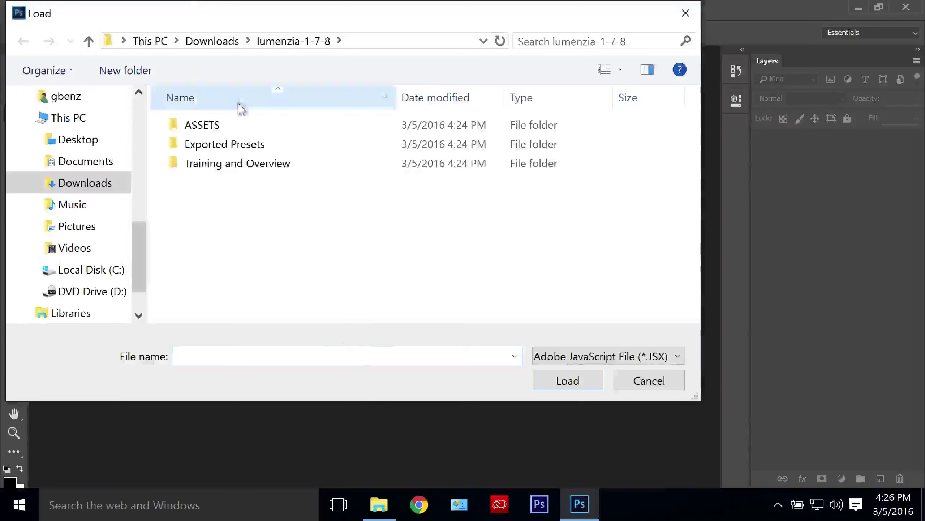
{"action": "left_click", "coordinate": [552, 359]}
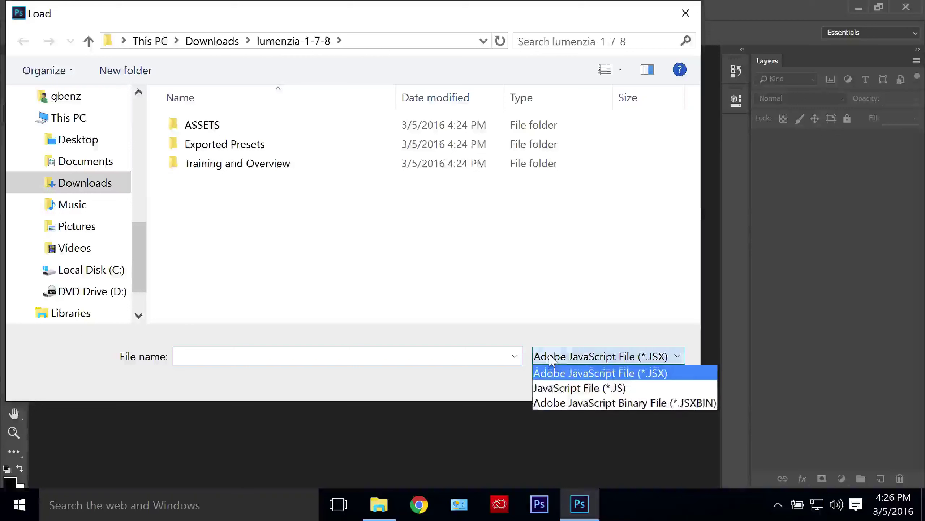
{"action": "left_click", "coordinate": [564, 403]}
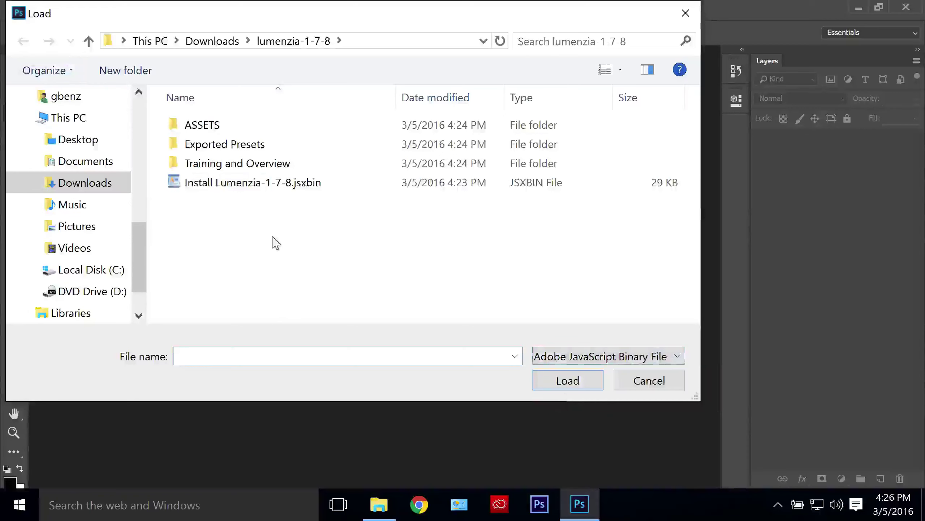
{"action": "left_click", "coordinate": [239, 187]}
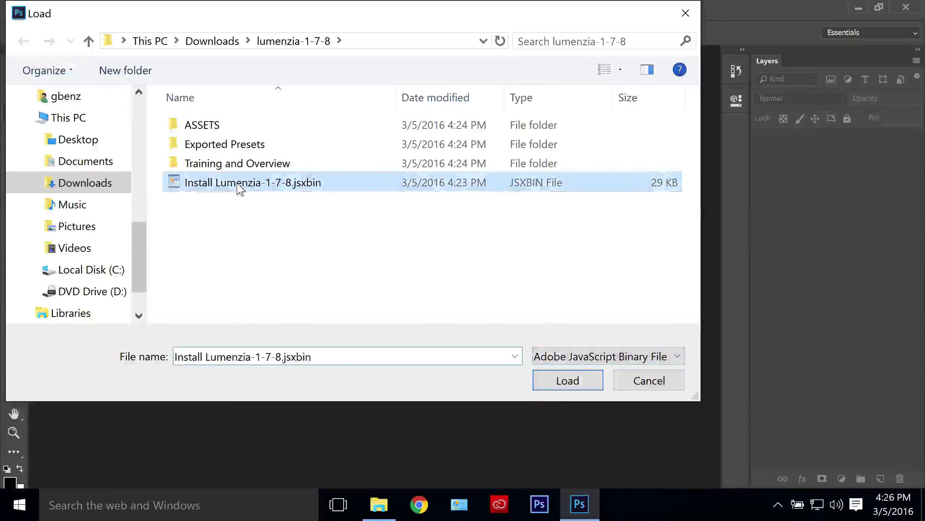
{"action": "double_click", "coordinate": [239, 188]}
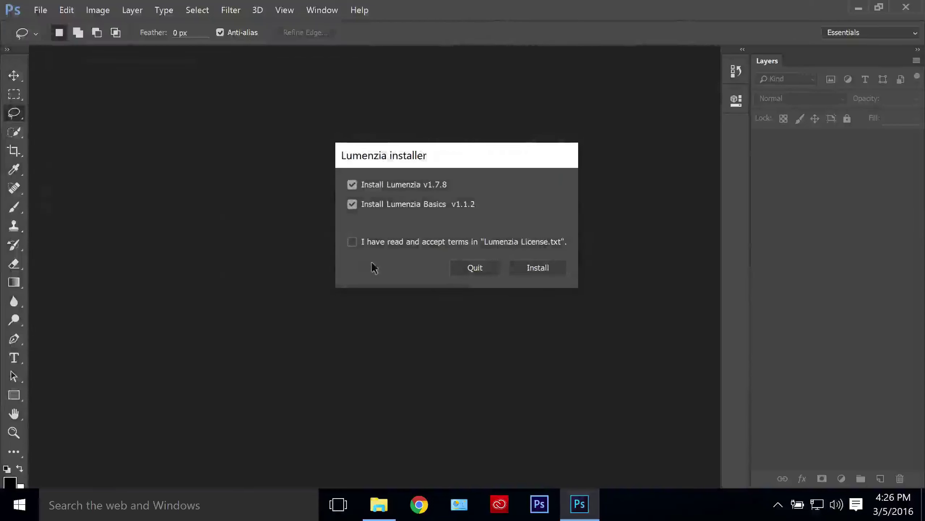
Step: Accept the license terms and install both Lumenzia v1.7.8 and Lumenzia Basics v1.1.2, acknowledging the installer's alerts
{"action": "left_click", "coordinate": [353, 242]}
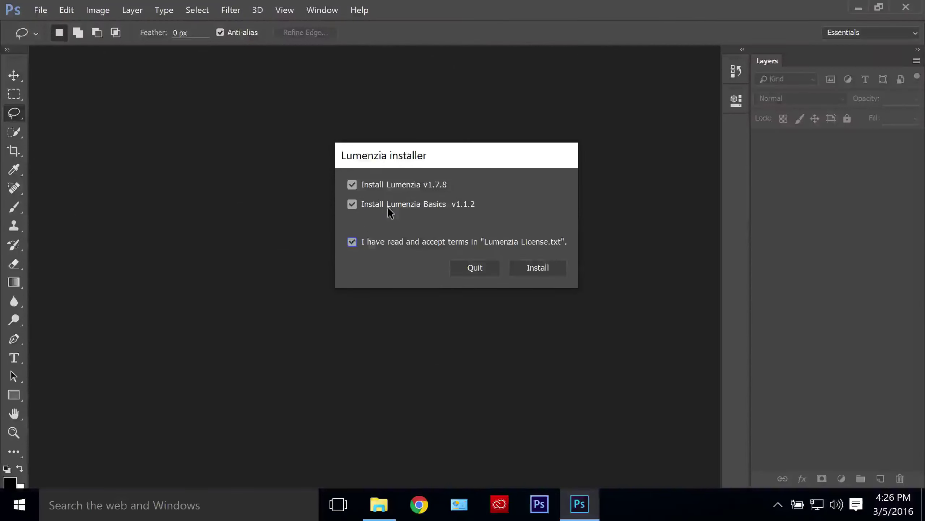
{"action": "left_click", "coordinate": [527, 264]}
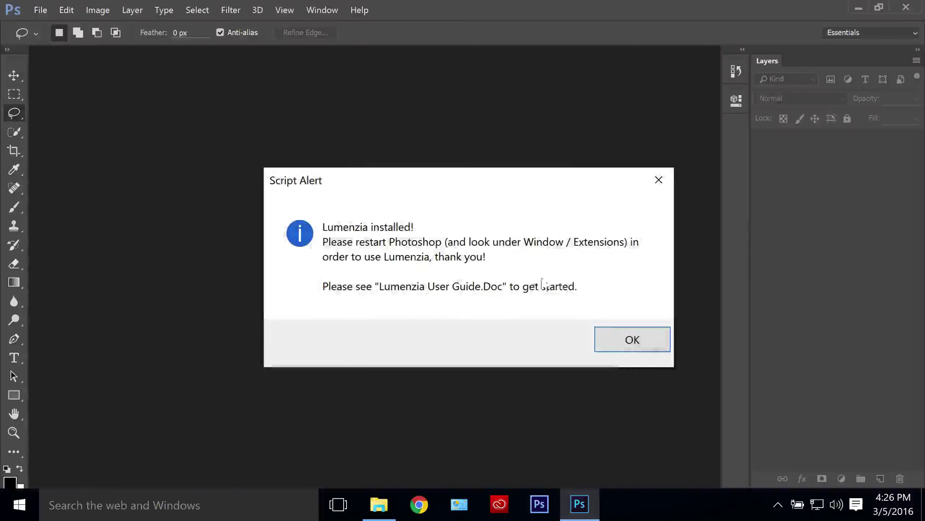
{"action": "left_click", "coordinate": [624, 345]}
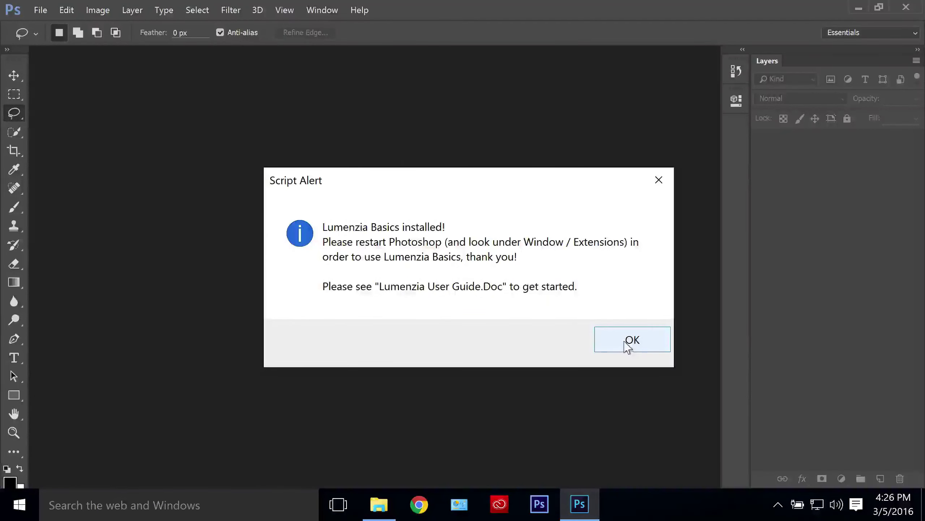
{"action": "left_click", "coordinate": [627, 347]}
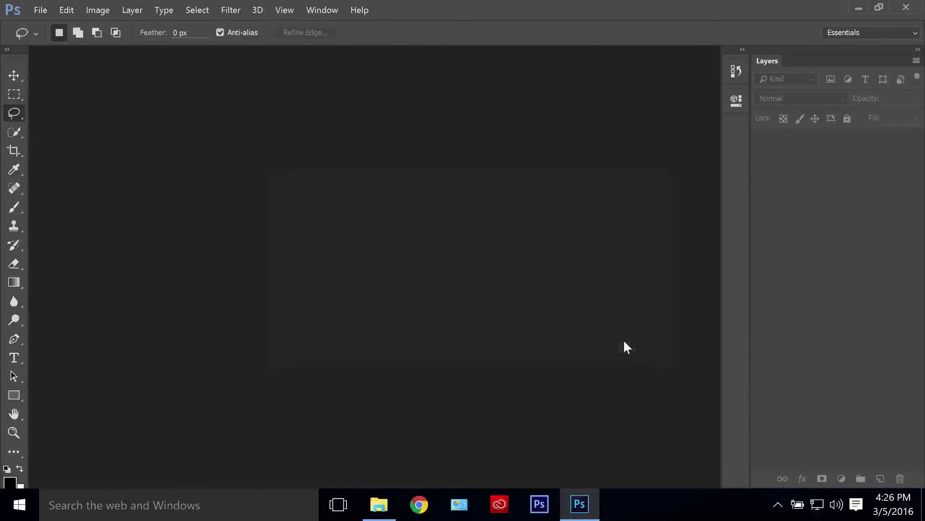
Step: Check the list of available extensions, and restart Photoshop to load the newly installed panels
{"action": "left_click", "coordinate": [315, 10]}
{"action": "mouse_move", "coordinate": [396, 108]}
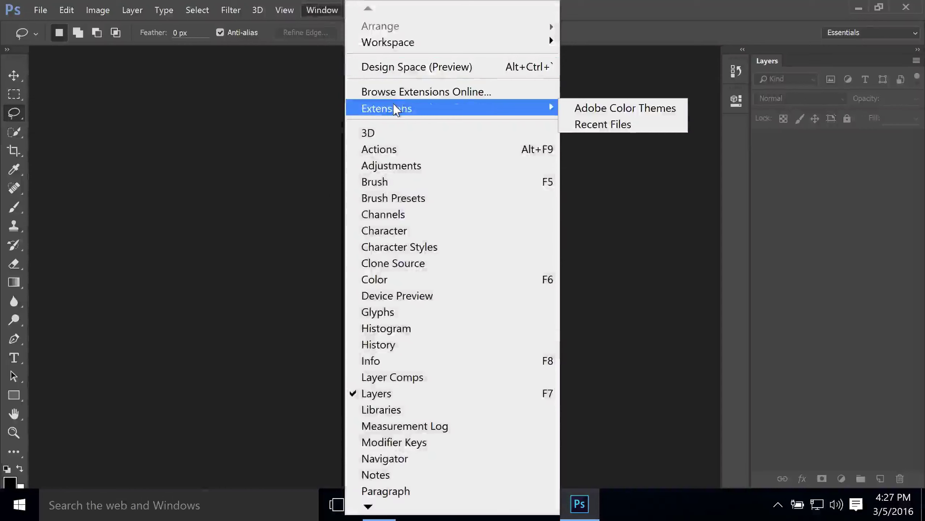
{"action": "left_click", "coordinate": [308, 145]}
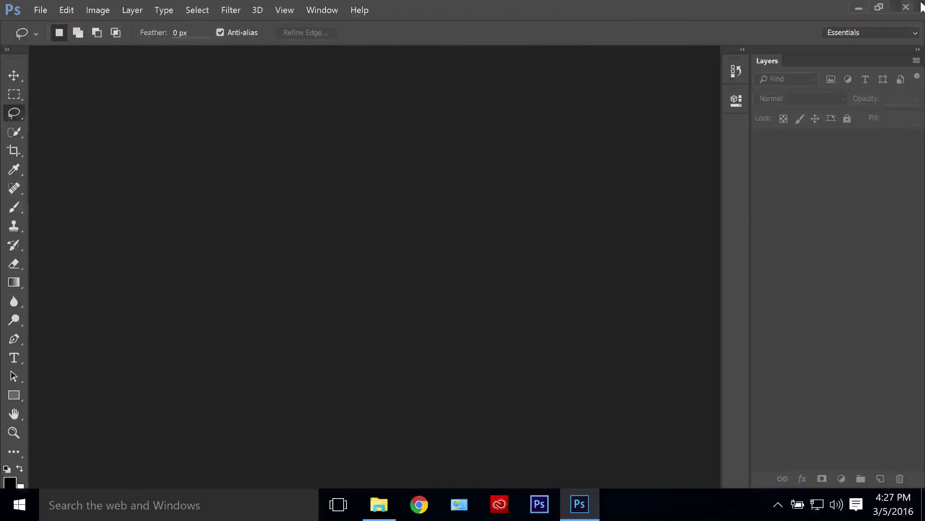
{"action": "left_click", "coordinate": [910, 7]}
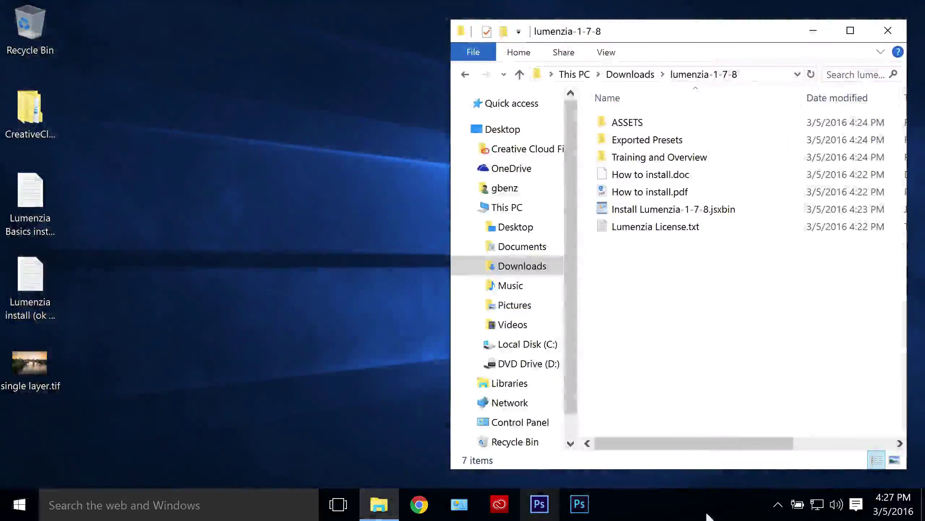
{"action": "left_click", "coordinate": [579, 507]}
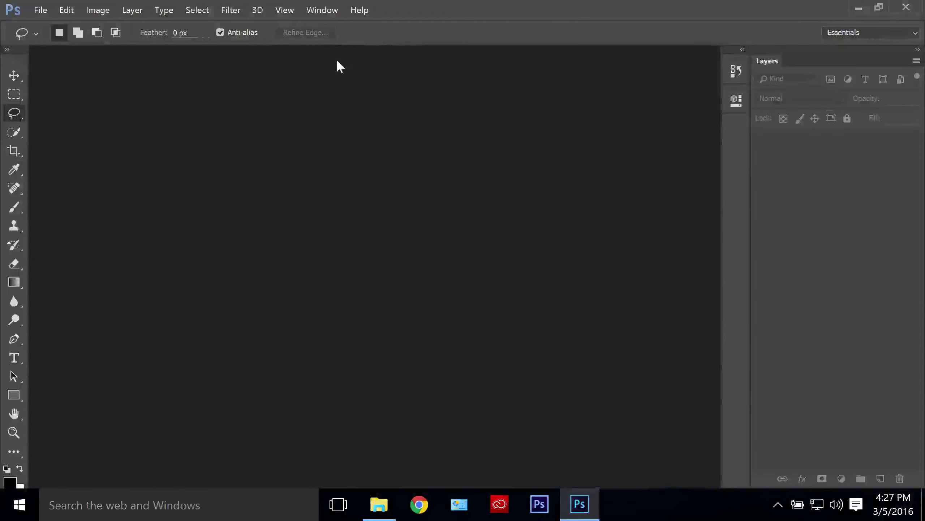
Step: Open the Basics extension panel
{"action": "left_click", "coordinate": [324, 11]}
{"action": "mouse_move", "coordinate": [451, 108]}
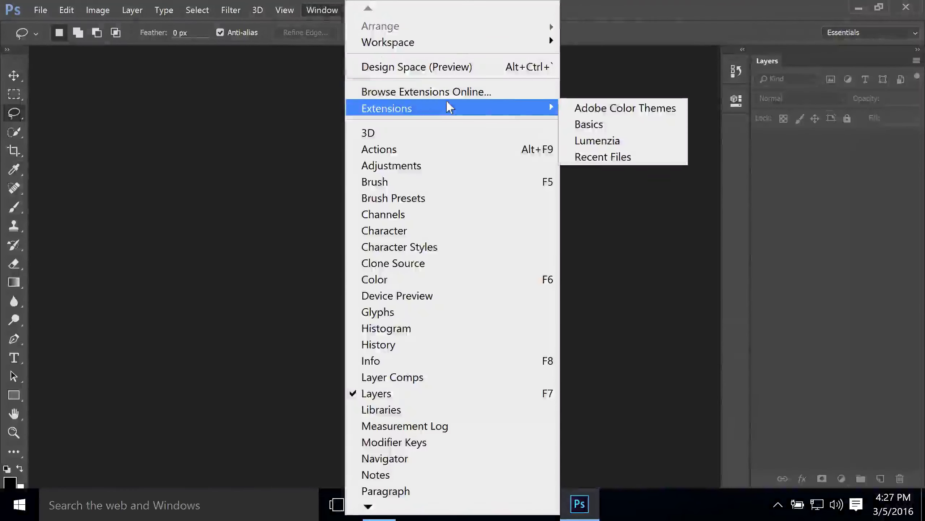
{"action": "left_click", "coordinate": [612, 127]}
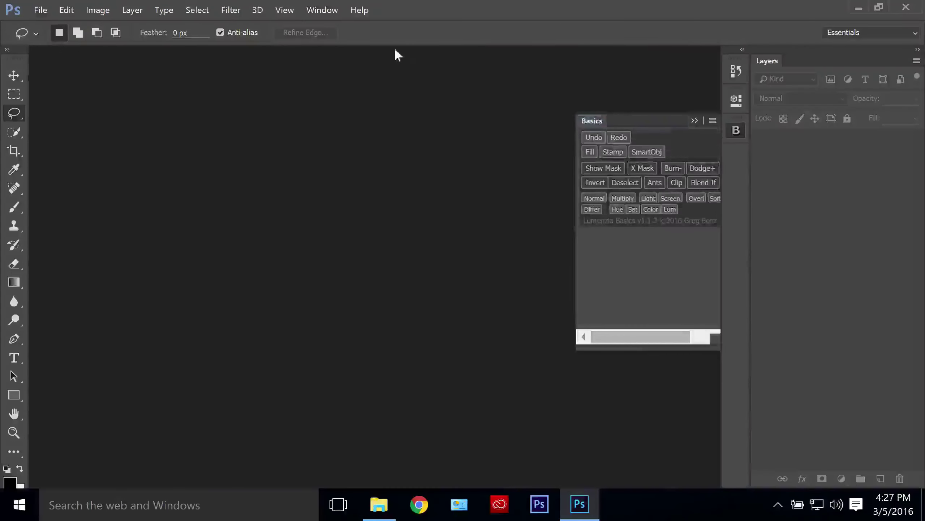
Step: Open the Lumenzia extension panel and enlarge it until all its controls fit without scrolling
{"action": "left_click", "coordinate": [332, 10]}
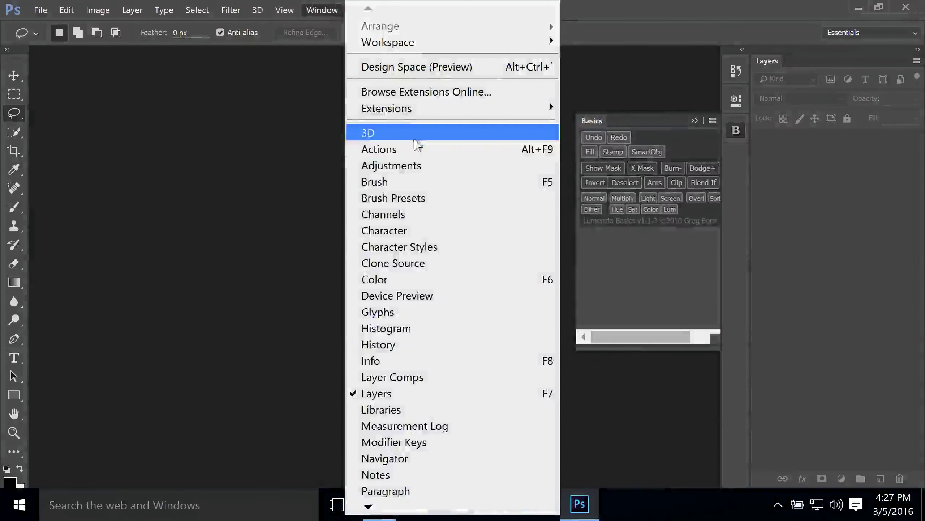
{"action": "mouse_move", "coordinate": [549, 102]}
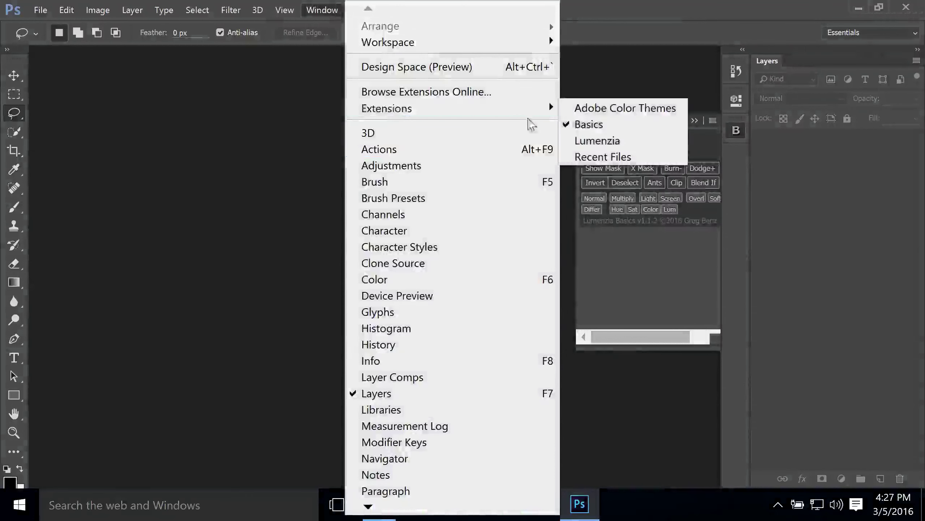
{"action": "left_click", "coordinate": [610, 142]}
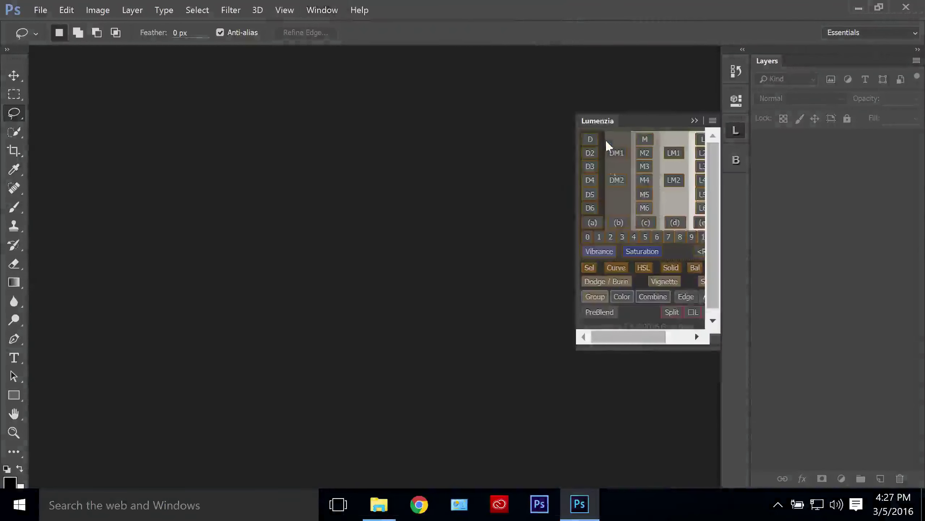
{"action": "left_click_drag", "start_coordinate": [601, 350], "coordinate": [546, 354]}
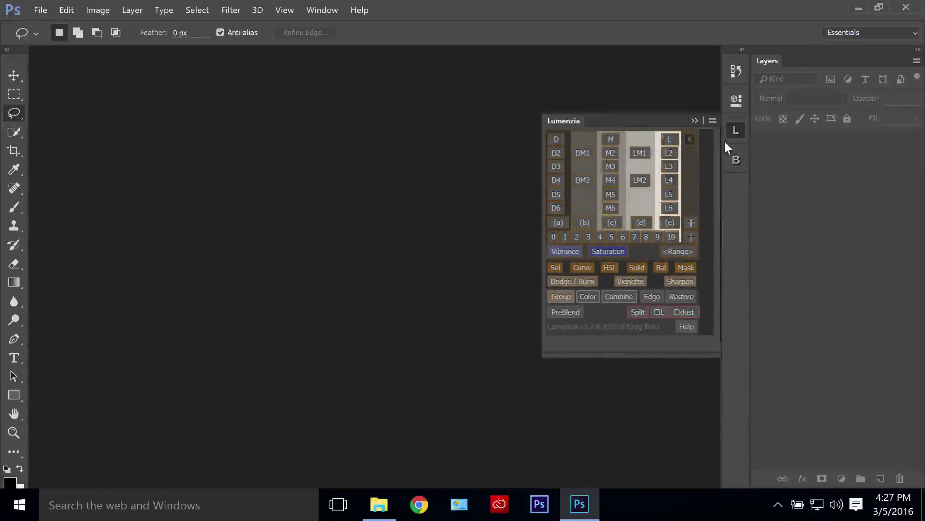
Step: Try to preview the light 2 mask (L2) from the Lumenzia panel
{"action": "left_click", "coordinate": [668, 153]}
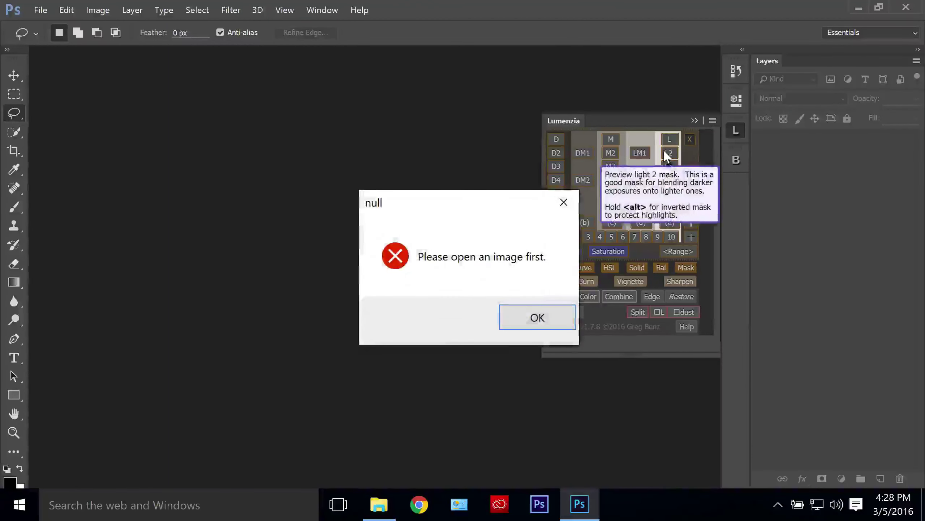
{"action": "left_click", "coordinate": [552, 314]}
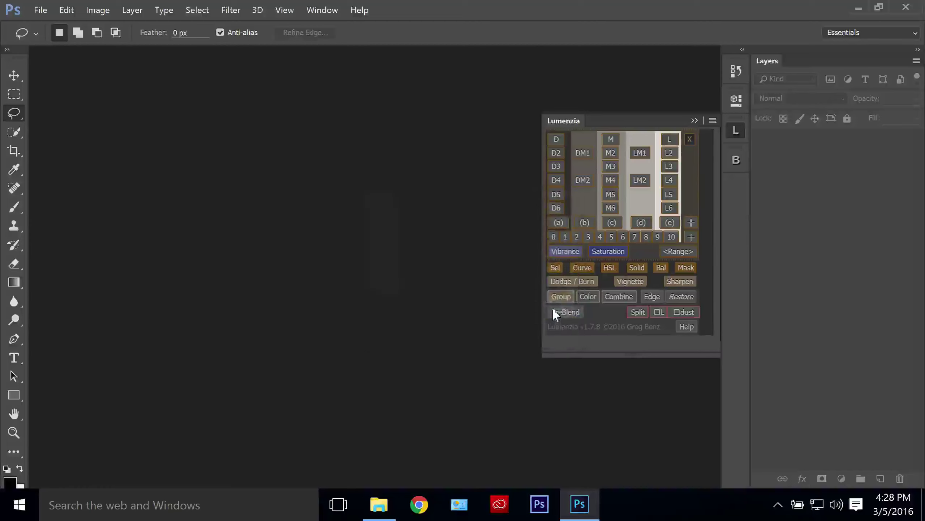
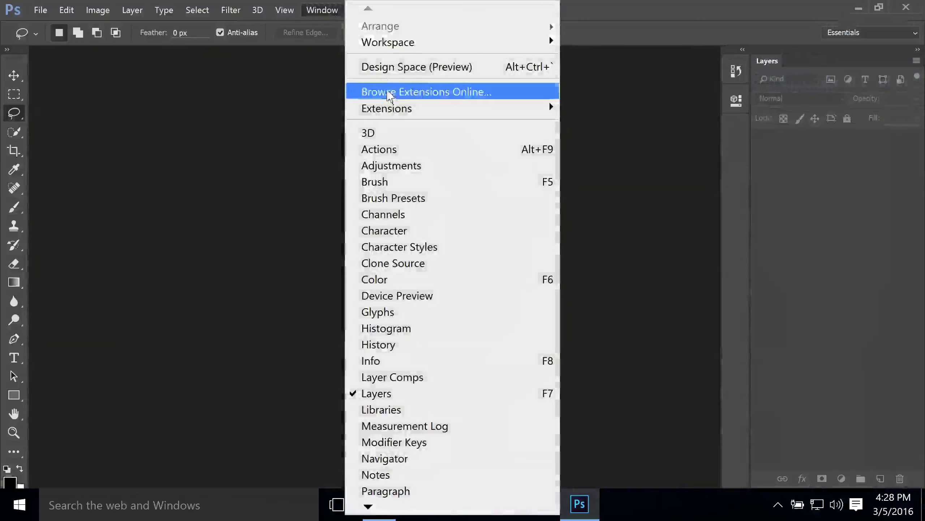
Step: Reopen the Lumenzia extension panel in the workspace
{"action": "mouse_move", "coordinate": [392, 108]}
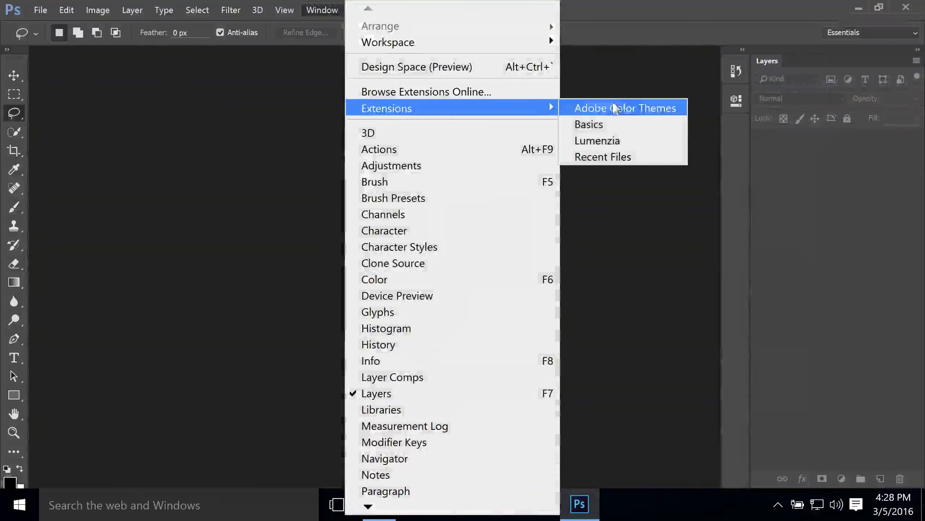
{"action": "left_click", "coordinate": [638, 141]}
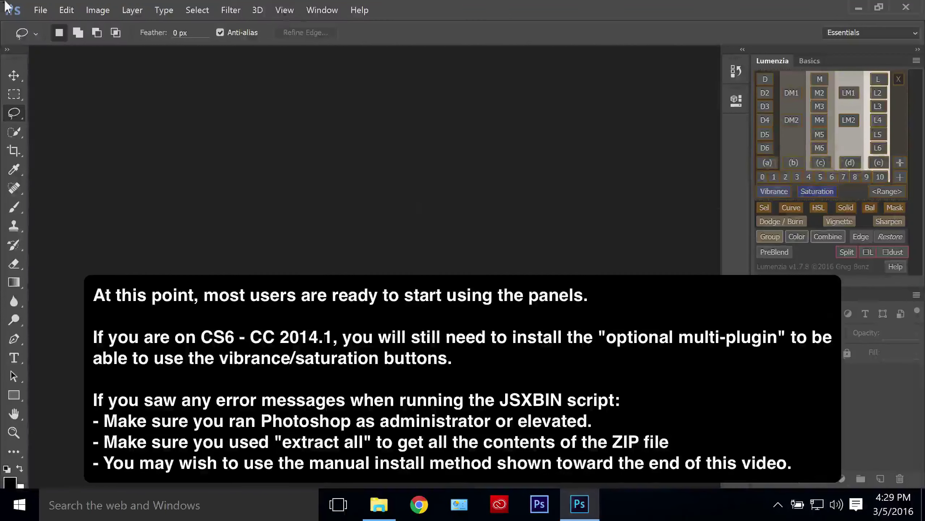
Step: Create a new 7360 by 4912 pixel document at 300 pixels/inch, RGB Color, 8 bit, with white background contents
{"action": "left_click", "coordinate": [37, 8]}
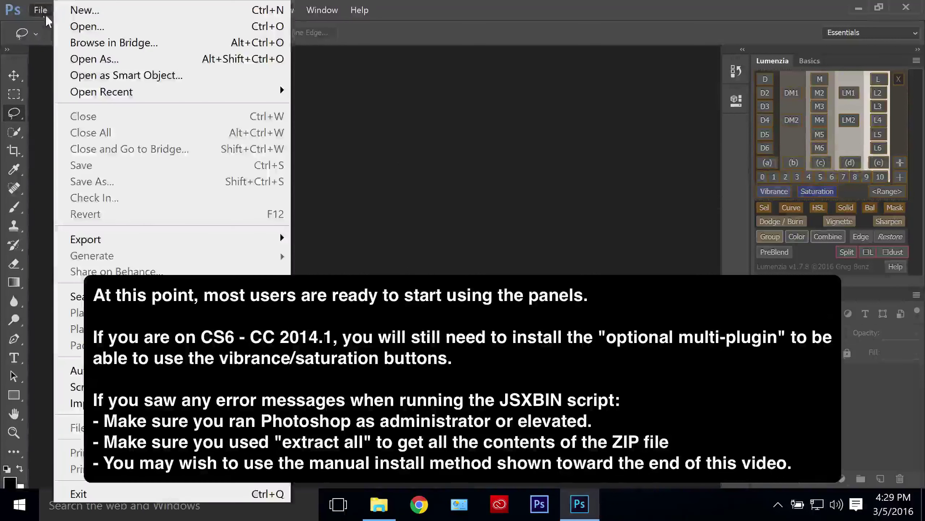
{"action": "left_click", "coordinate": [61, 14]}
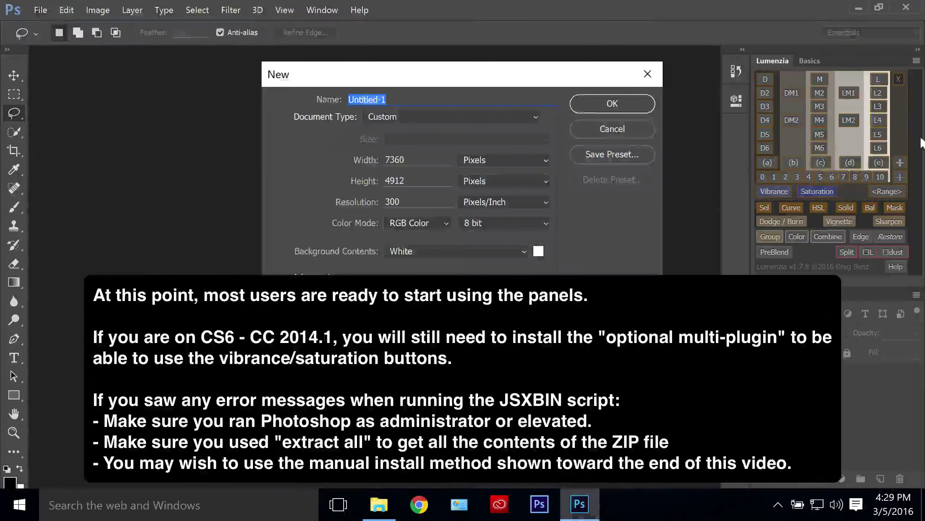
{"action": "left_click", "coordinate": [612, 103]}
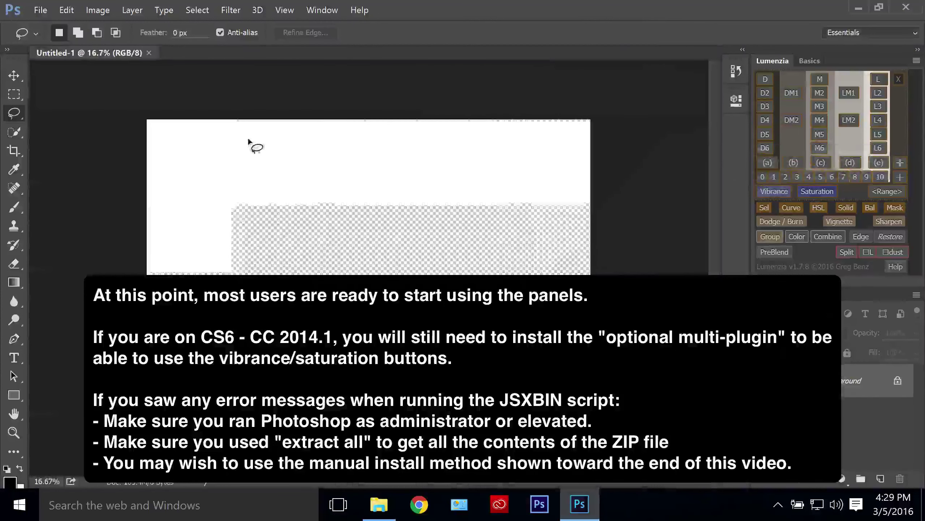
Step: Check the Other filters for the HSB/HSL filter and close Photoshop
{"action": "left_click", "coordinate": [228, 11]}
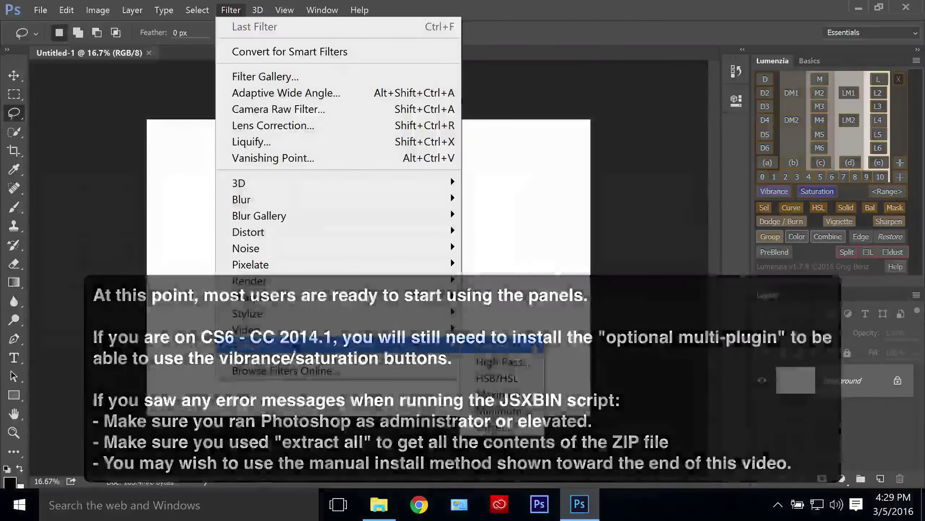
{"action": "mouse_move", "coordinate": [437, 345]}
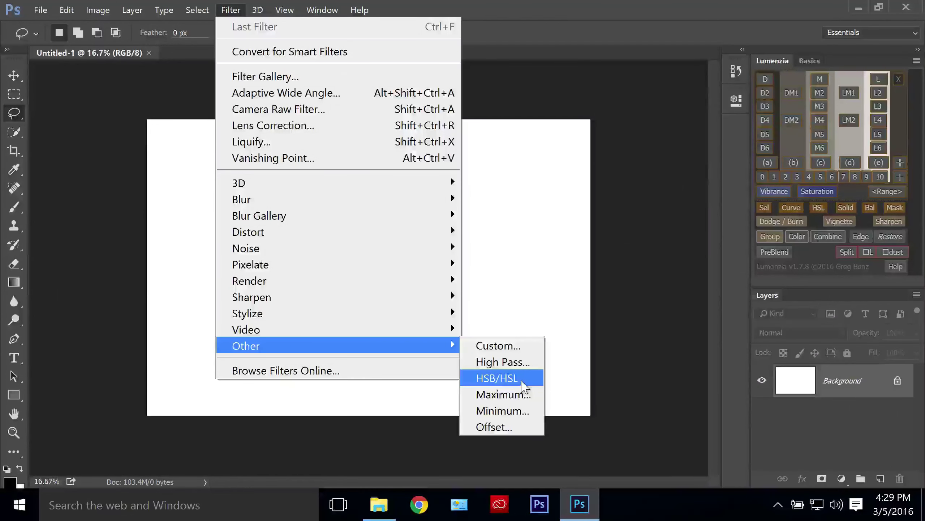
{"action": "left_click", "coordinate": [615, 273]}
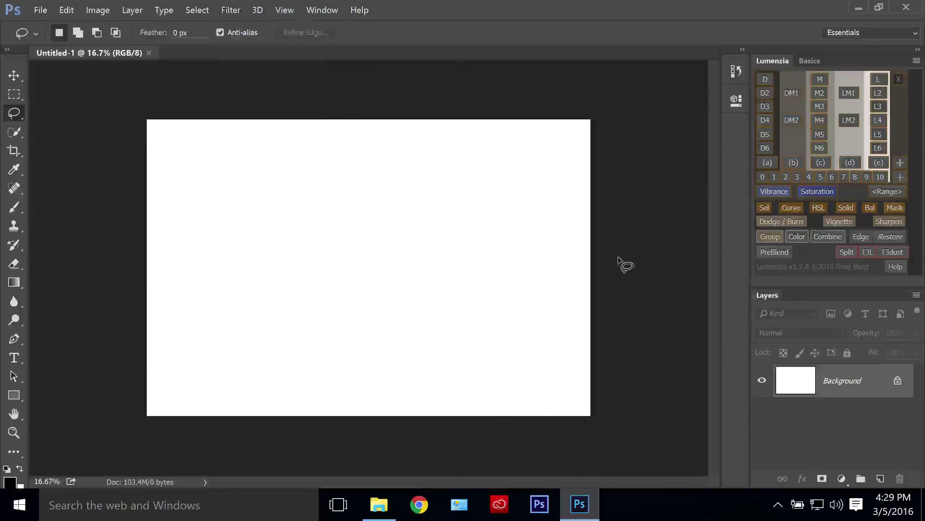
{"action": "left_click", "coordinate": [906, 7]}
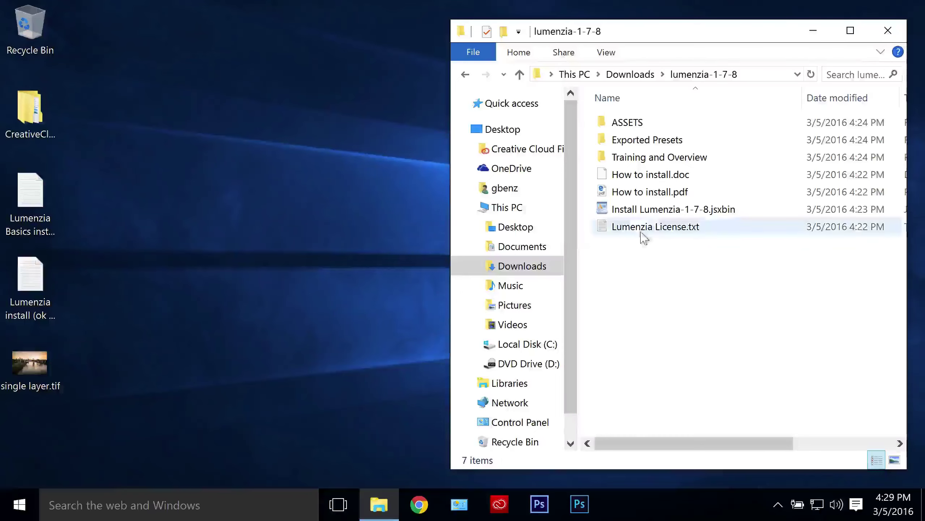
Step: Open How to install.pdf from the lumenzia-1-7-8 folder and find the Optional Multi-plugin instructions for Photoshop CS6 – CC 2014.1
{"action": "double_click", "coordinate": [626, 191]}
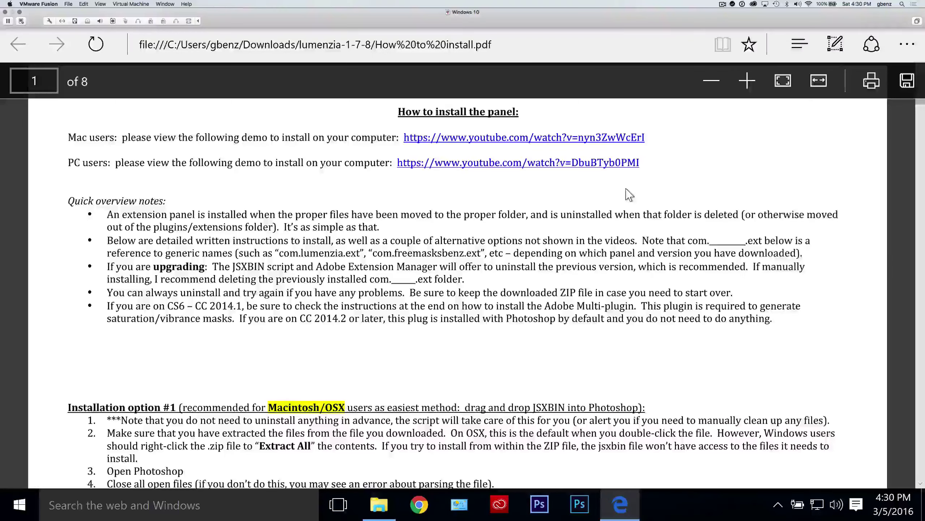
{"action": "scroll", "coordinate": [629, 195], "scroll_direction": "down", "scroll_amount": 10}
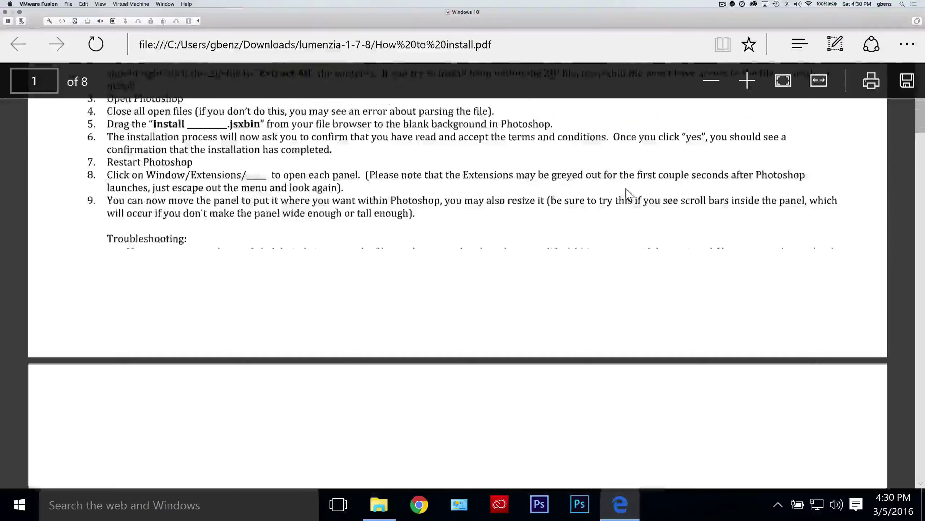
{"action": "key", "text": "End"}
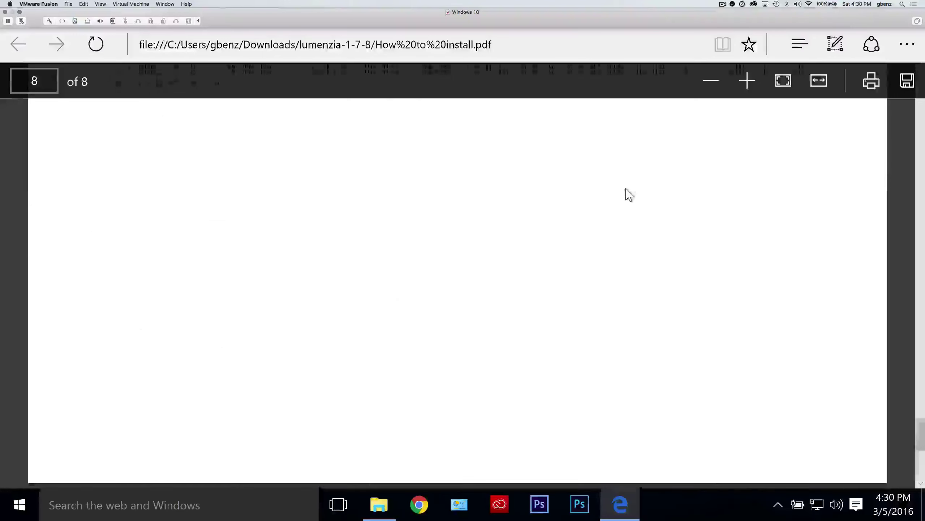
{"action": "scroll", "coordinate": [630, 195], "scroll_direction": "up", "scroll_amount": 10}
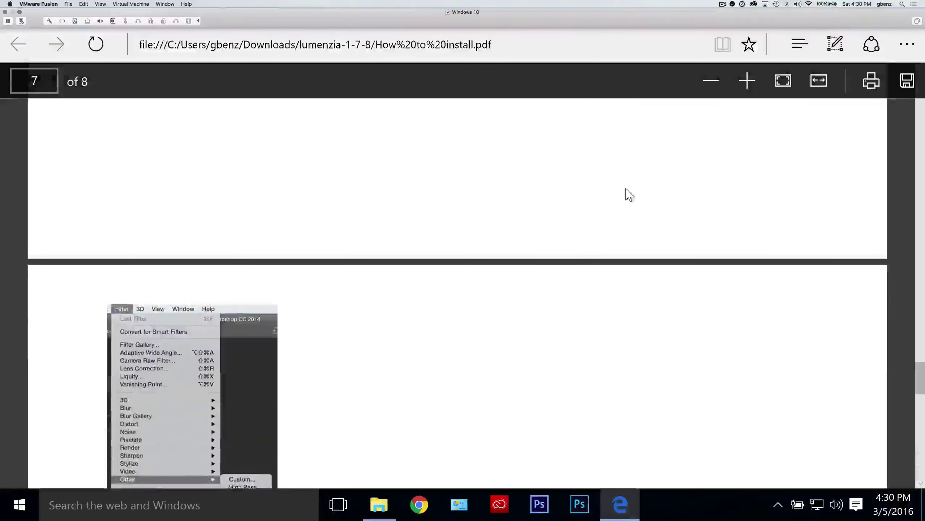
{"action": "scroll", "coordinate": [629, 195], "scroll_direction": "up", "scroll_amount": 5}
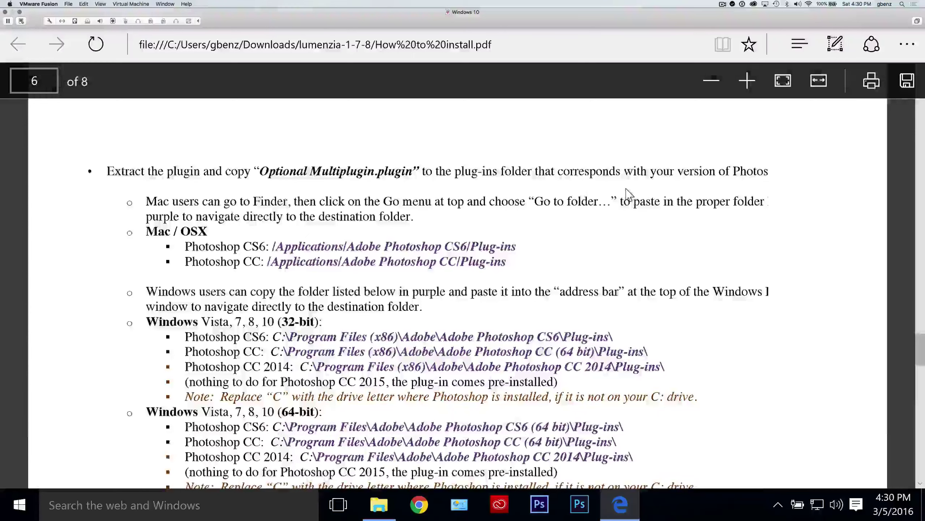
{"action": "scroll", "coordinate": [630, 195], "scroll_direction": "up", "scroll_amount": 5}
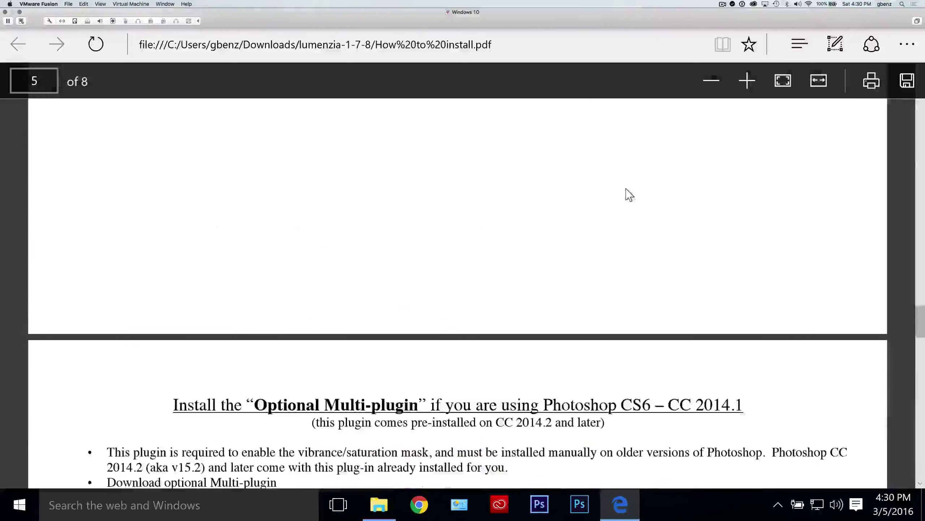
{"action": "scroll", "coordinate": [629, 195], "scroll_direction": "down", "scroll_amount": 1}
{"action": "scroll", "coordinate": [629, 194], "scroll_direction": "down", "scroll_amount": 6}
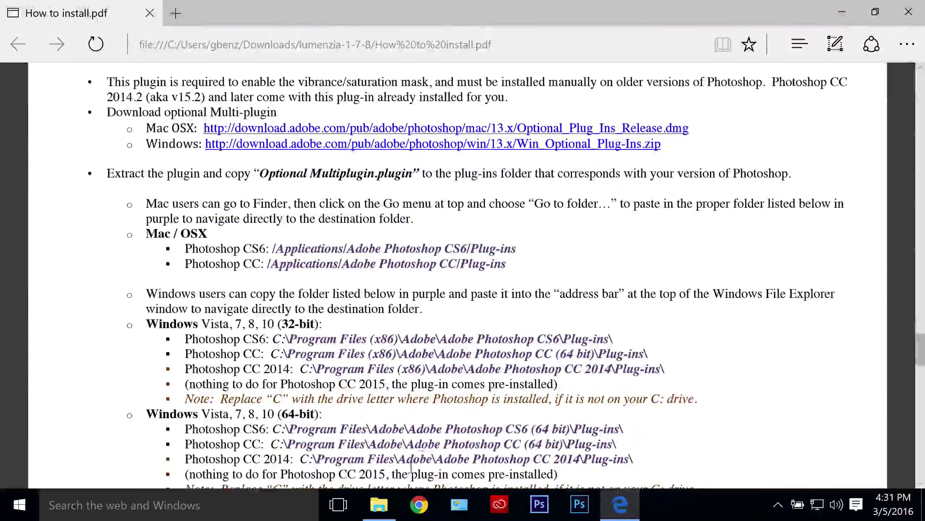
Step: Extract Win_Optional_Plug-Ins.zip in File Explorer's Downloads folder to a Win_Optional_Plug-Ins folder
{"action": "left_click", "coordinate": [379, 505]}
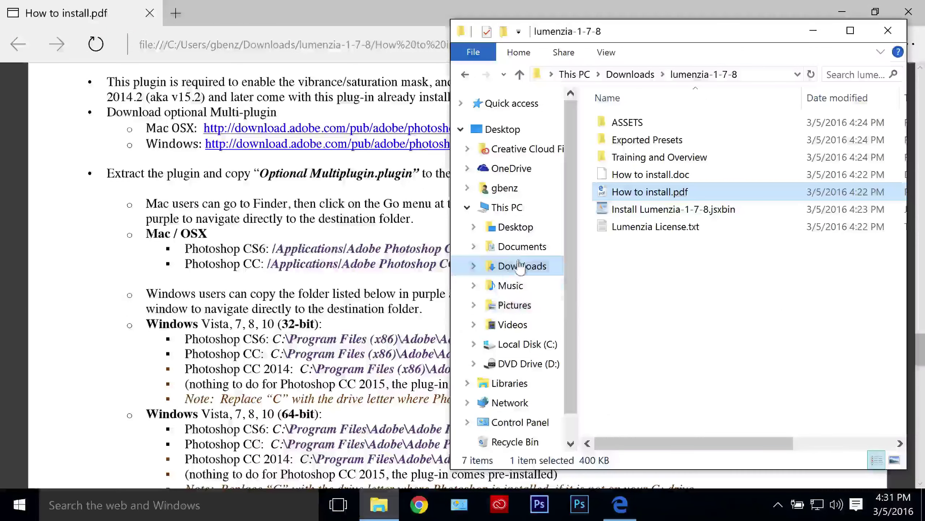
{"action": "left_click", "coordinate": [520, 266]}
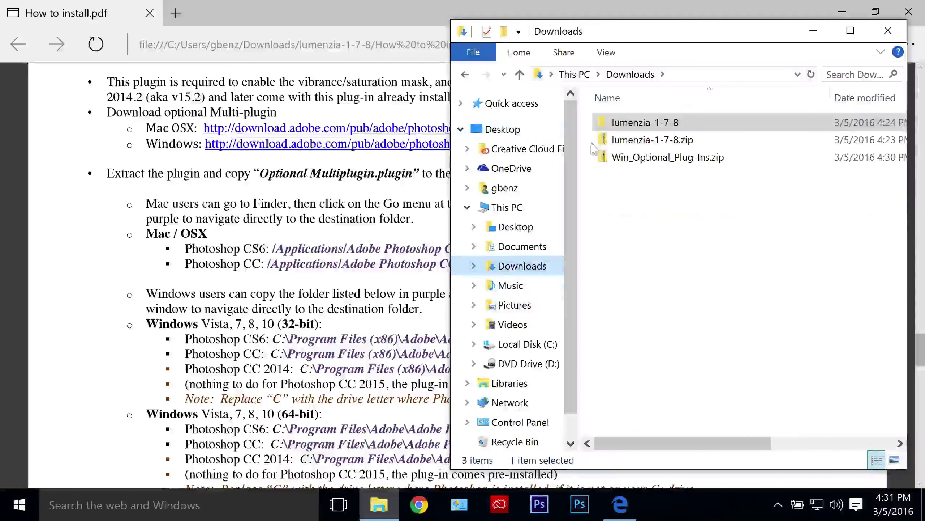
{"action": "left_click", "coordinate": [617, 156]}
{"action": "right_click", "coordinate": [617, 153]}
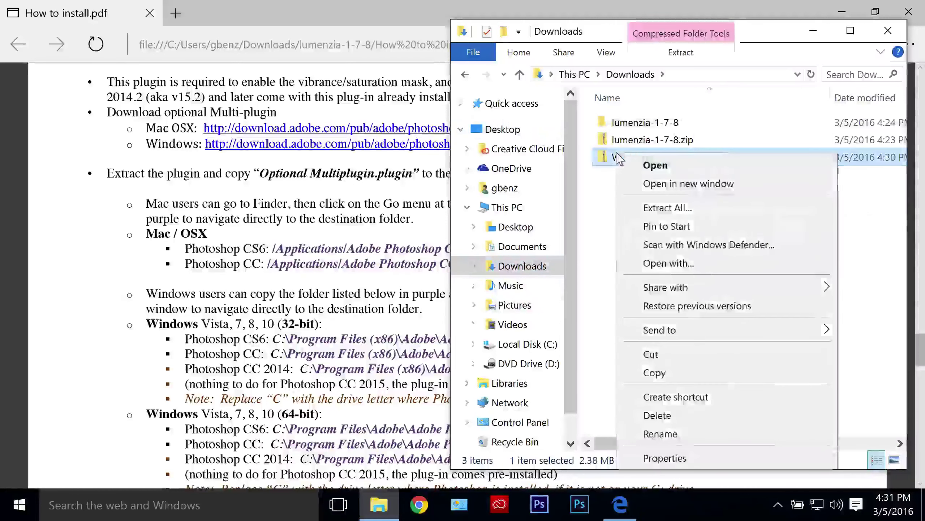
{"action": "left_click", "coordinate": [656, 208]}
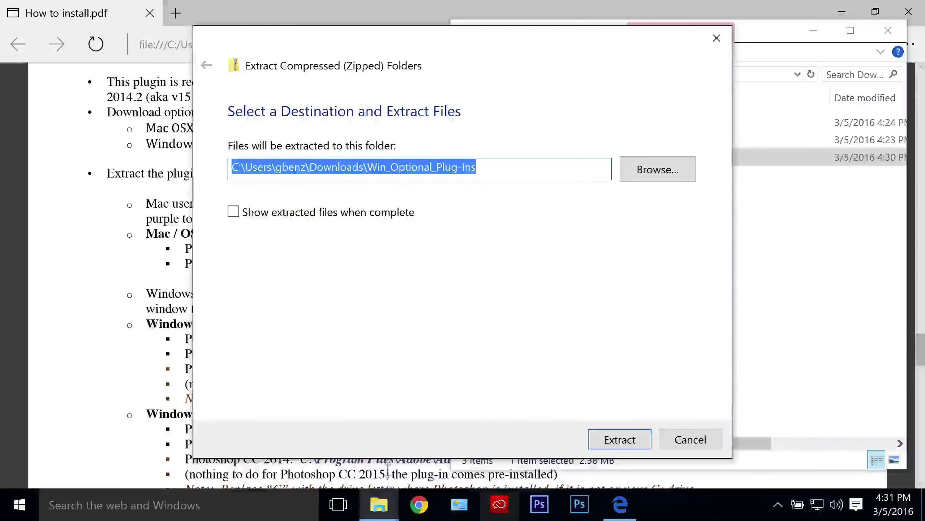
{"action": "left_click", "coordinate": [638, 440]}
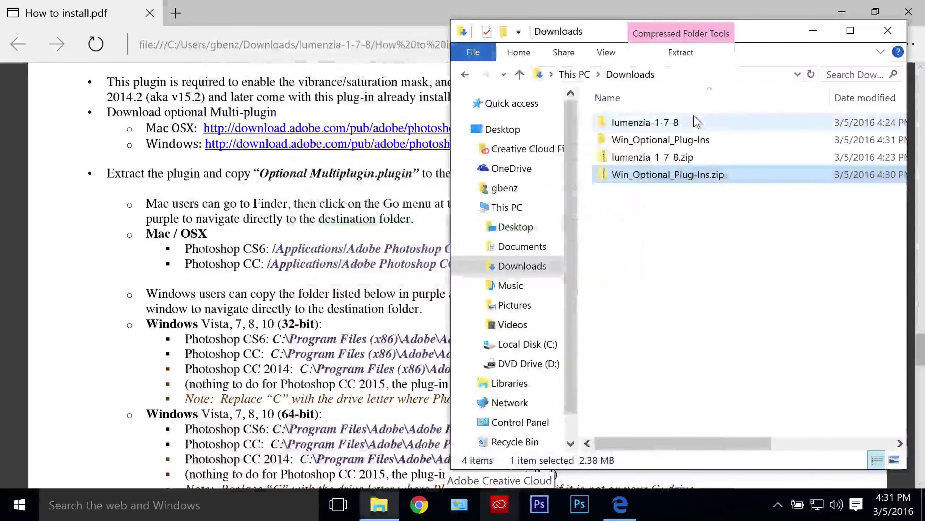
Step: Open the Plugins folder inside the extracted Optional Plug-Ins Win64 folder and select Optional MultiPlugin.8BF
{"action": "double_click", "coordinate": [660, 141]}
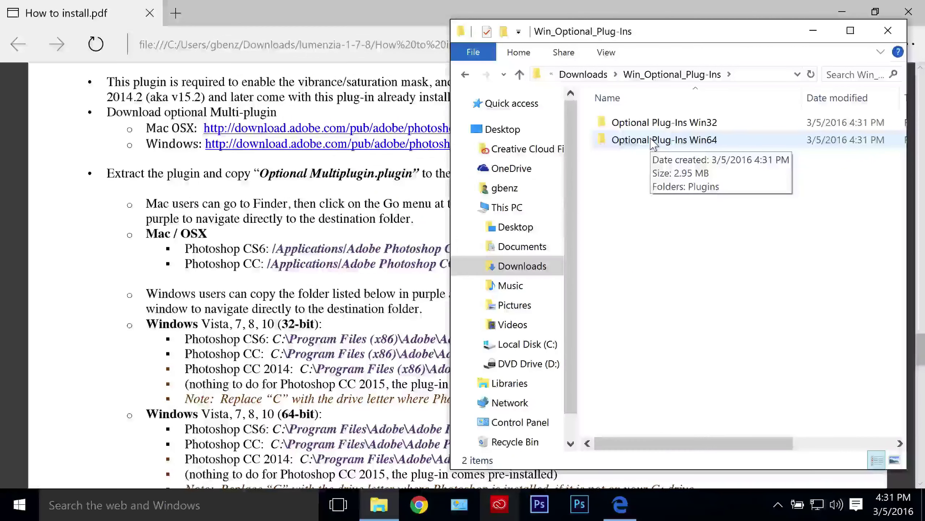
{"action": "double_click", "coordinate": [654, 142]}
{"action": "left_click", "coordinate": [644, 126]}
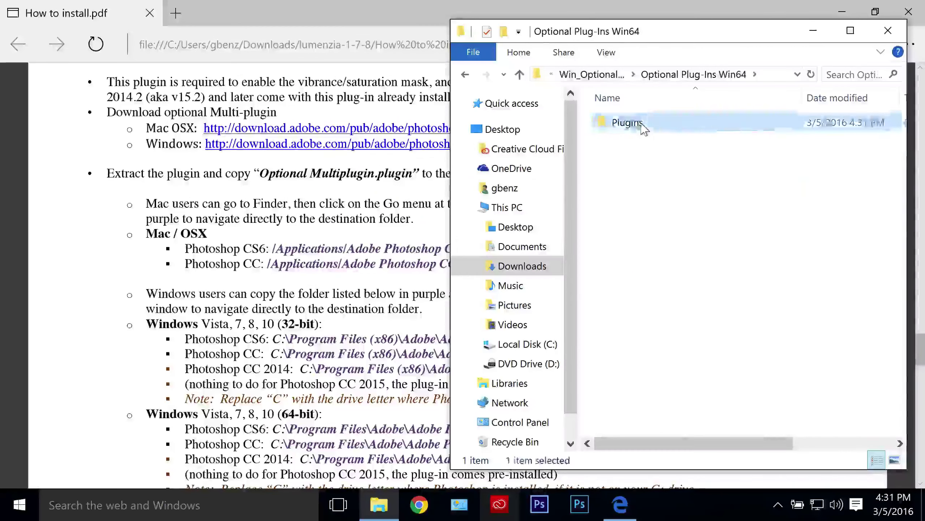
{"action": "double_click", "coordinate": [643, 125]}
{"action": "left_click", "coordinate": [655, 178]}
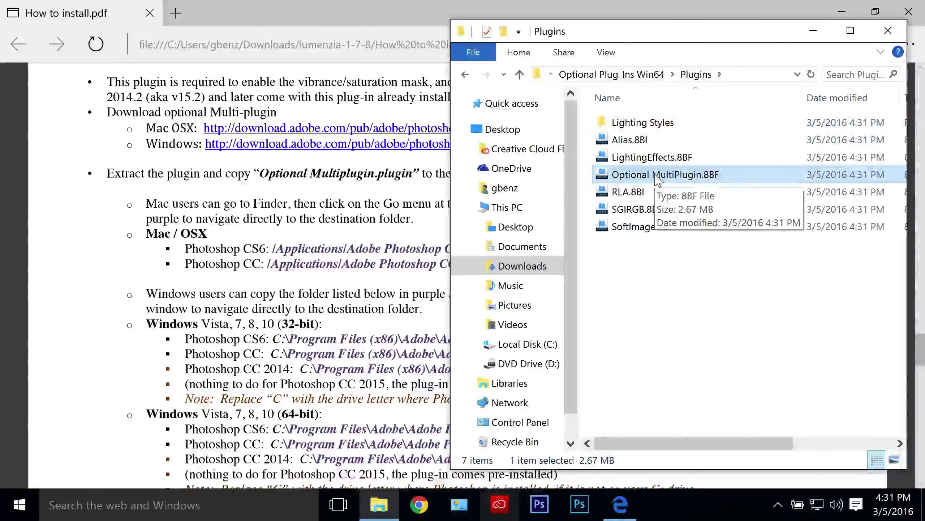
Step: Copy the 64-bit Photoshop CC path C:\Program Files\Adobe\Adobe Photoshop CC (64 bit)\Plug-ins\ from the install PDF
{"action": "left_click", "coordinate": [389, 216]}
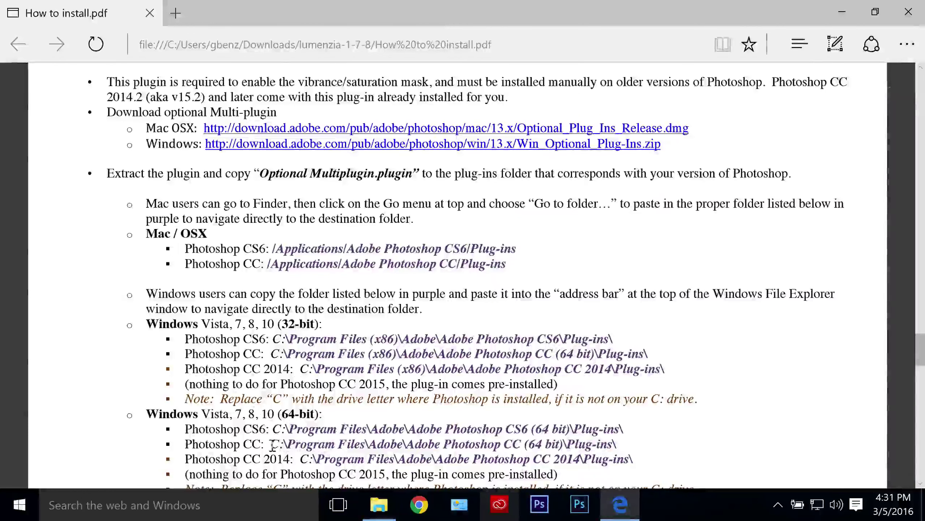
{"action": "left_click_drag", "start_coordinate": [270, 444], "coordinate": [618, 442]}
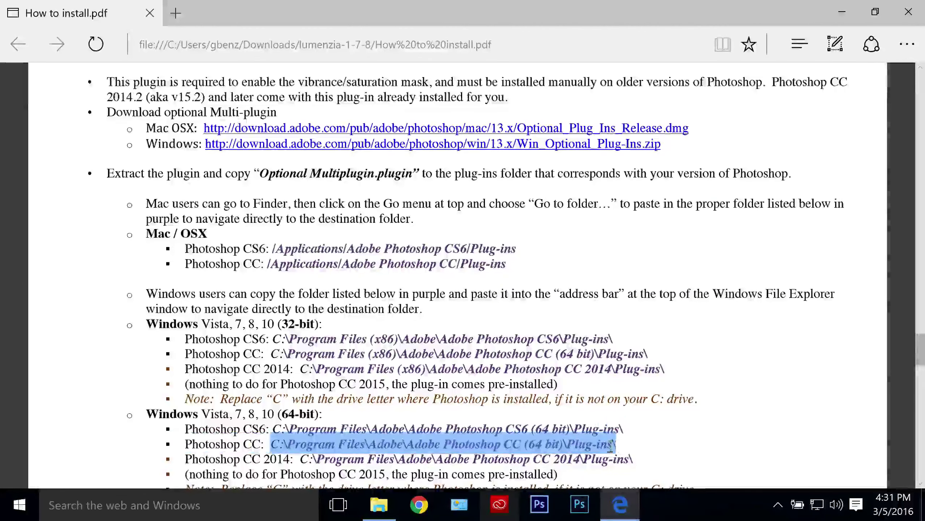
{"action": "right_click", "coordinate": [607, 448]}
{"action": "left_click", "coordinate": [627, 435]}
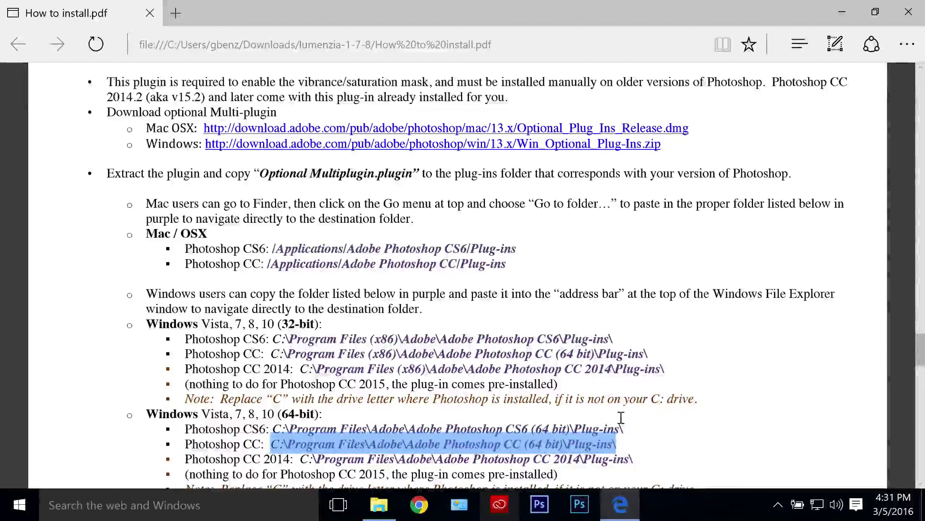
Step: Open a second File Explorer window and go to the copied Adobe Photoshop CC (64 bit)\Plug-ins path
{"action": "key", "text": "alt+Tab"}
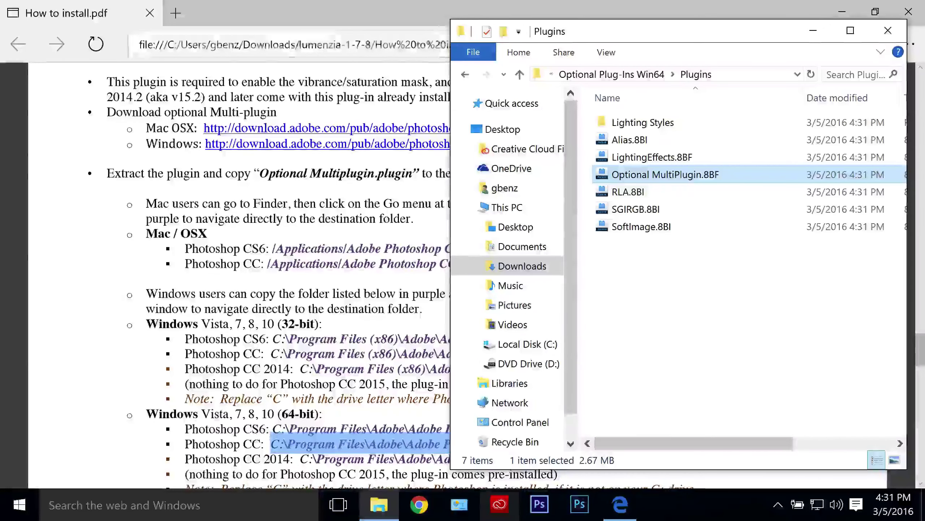
{"action": "left_click", "coordinate": [470, 53]}
{"action": "mouse_move", "coordinate": [528, 78]}
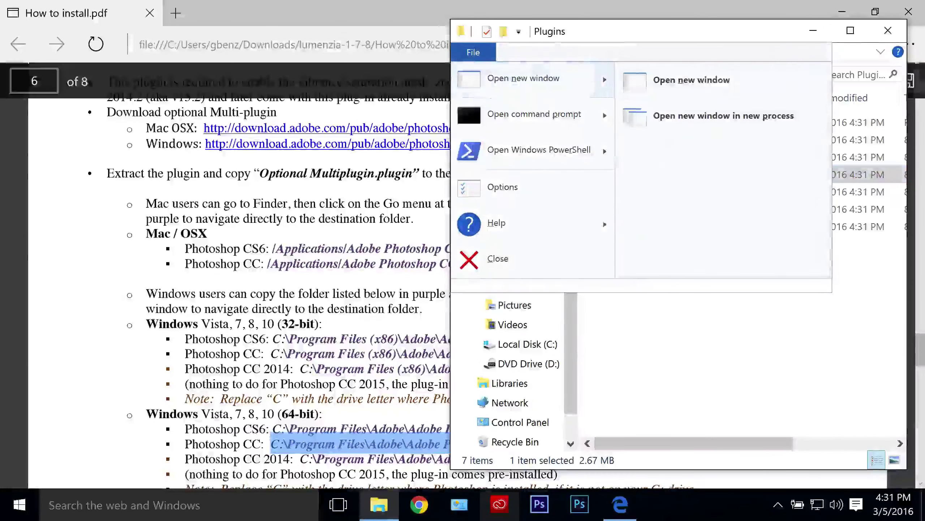
{"action": "left_click", "coordinate": [783, 86]}
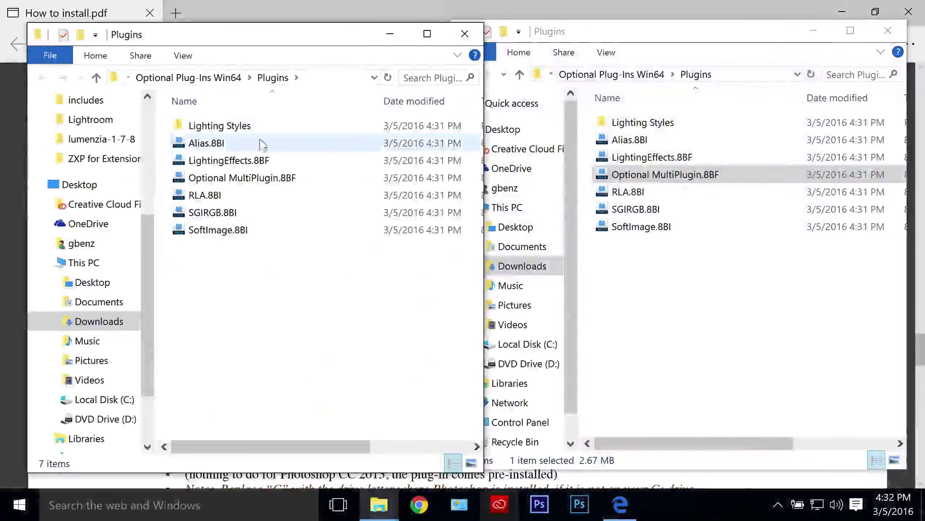
{"action": "left_click", "coordinate": [323, 83]}
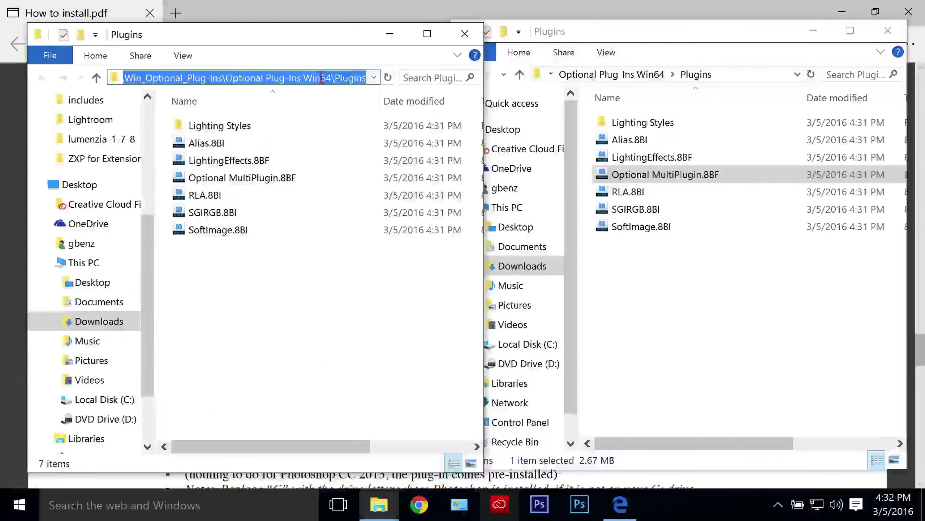
{"action": "right_click", "coordinate": [321, 78]}
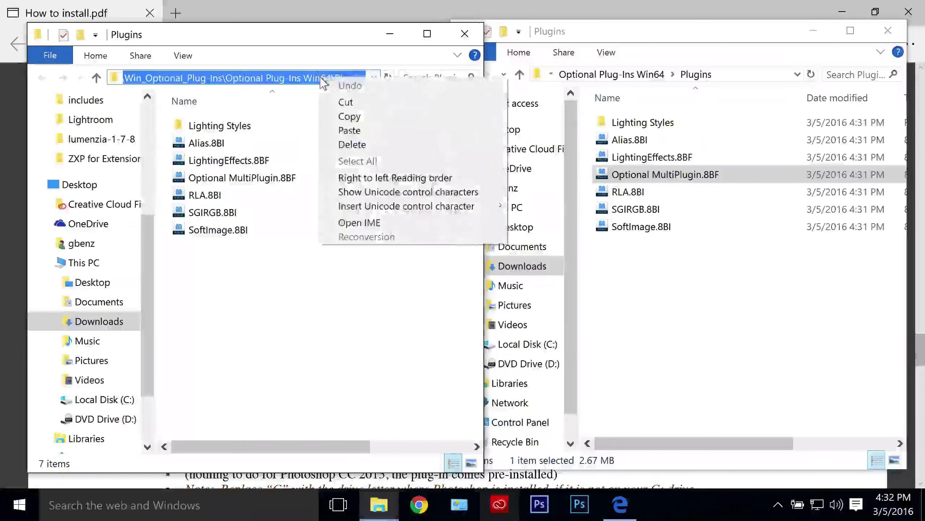
{"action": "left_click", "coordinate": [340, 128]}
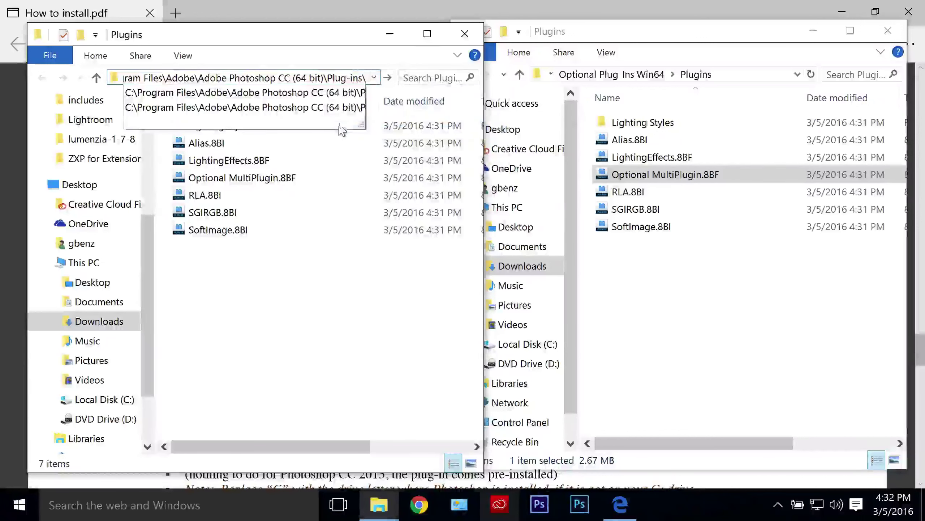
{"action": "left_click", "coordinate": [338, 91]}
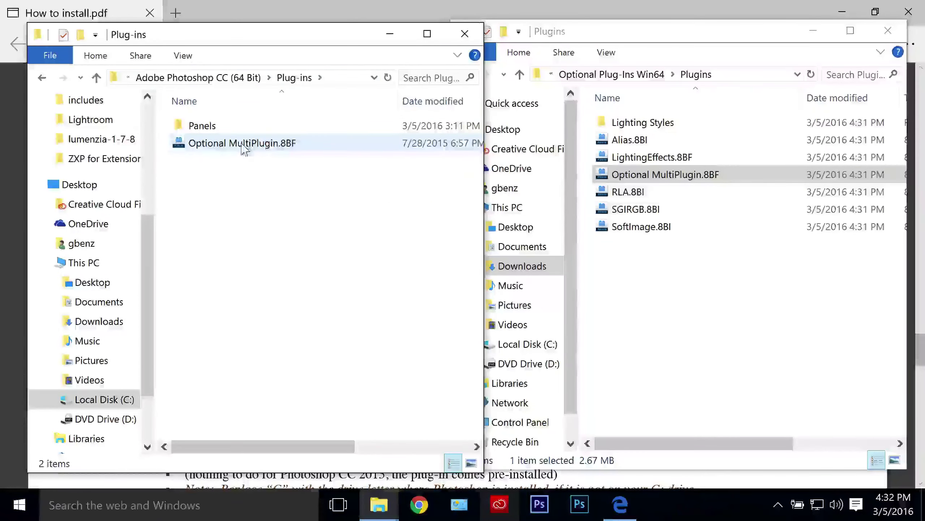
Step: Delete the existing Optional MultiPlugin.8BF from the Photoshop CC Plug-ins folder
{"action": "right_click", "coordinate": [217, 146]}
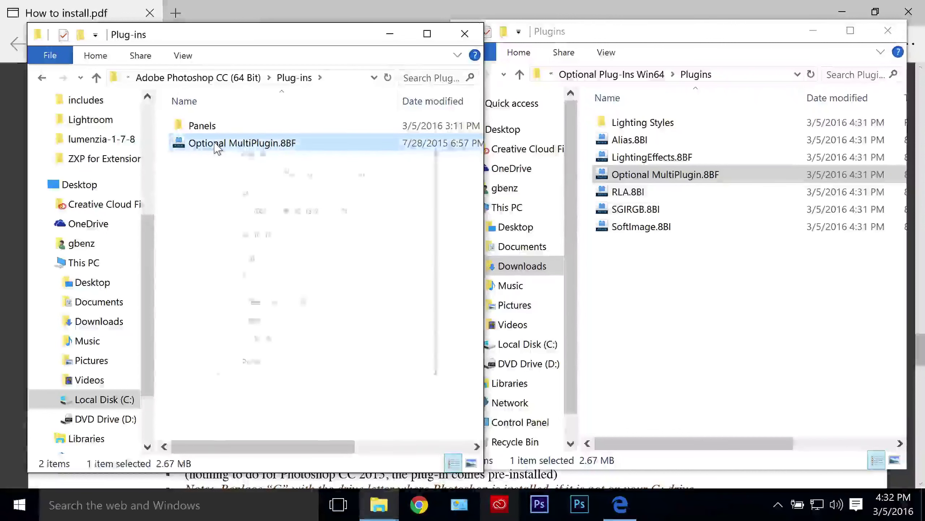
{"action": "left_click", "coordinate": [267, 318]}
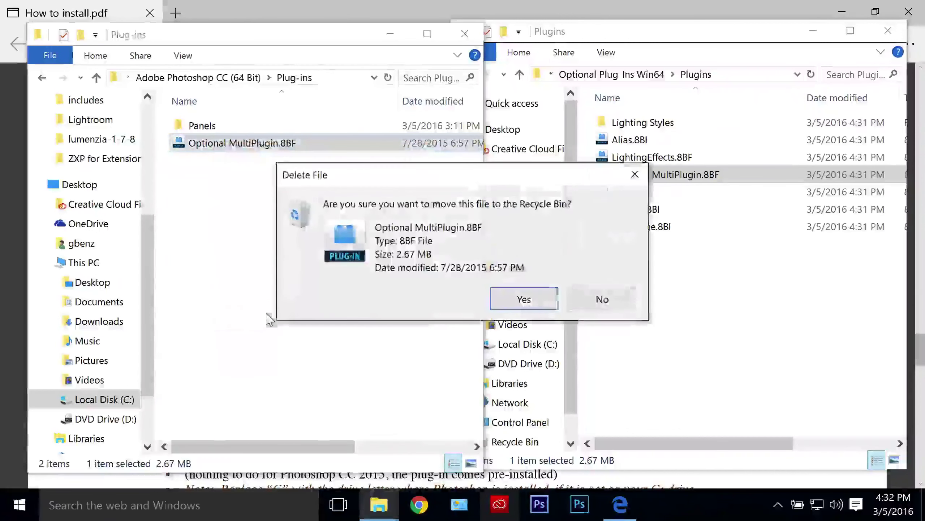
{"action": "left_click", "coordinate": [524, 300]}
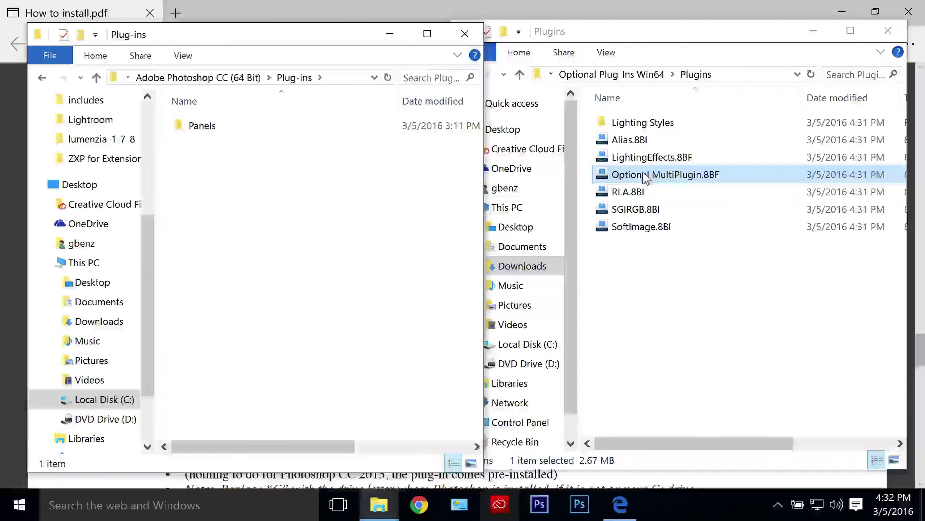
Step: Copy the extracted Optional MultiPlugin.8BF into the Photoshop CC Plug-ins folder with administrator permission, and close that folder's window
{"action": "left_click_drag", "start_coordinate": [646, 178], "coordinate": [313, 210]}
{"action": "key", "text": "alt"}
{"action": "key", "text": "ctrl"}
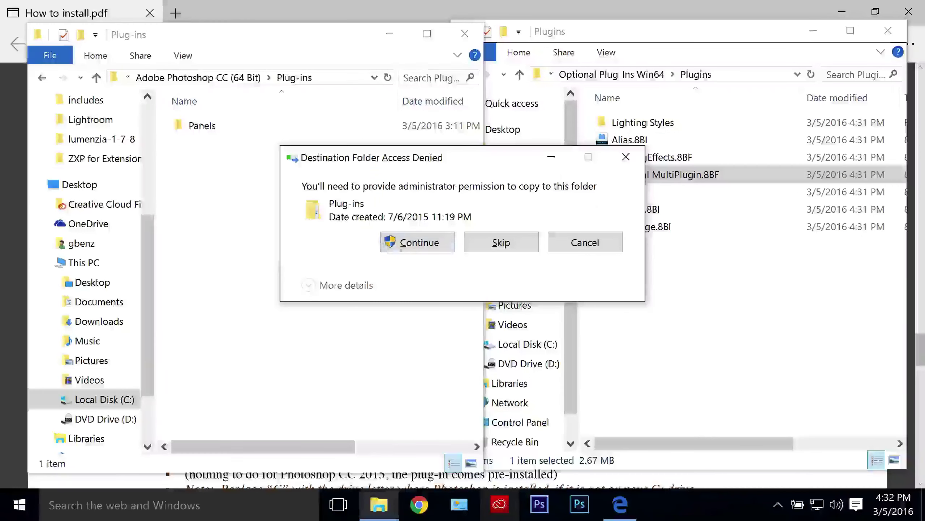
{"action": "left_click", "coordinate": [404, 242]}
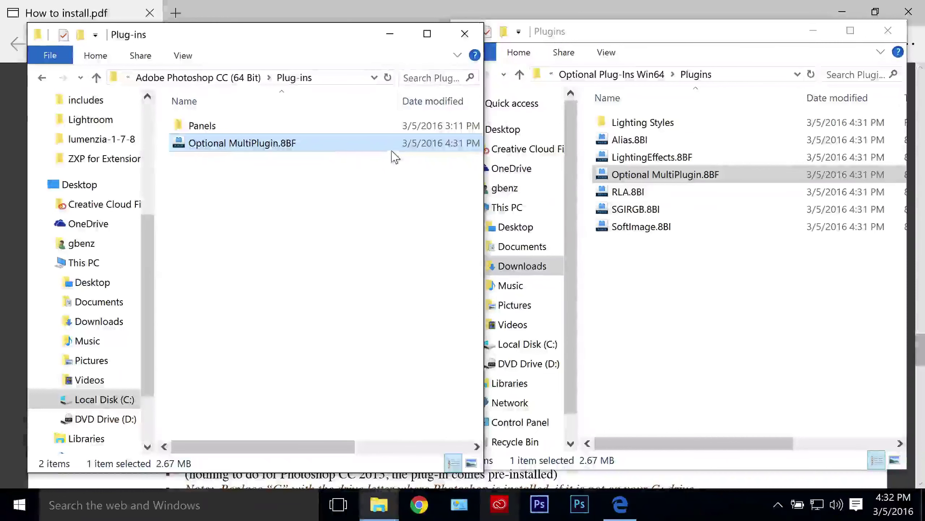
{"action": "left_click", "coordinate": [464, 34]}
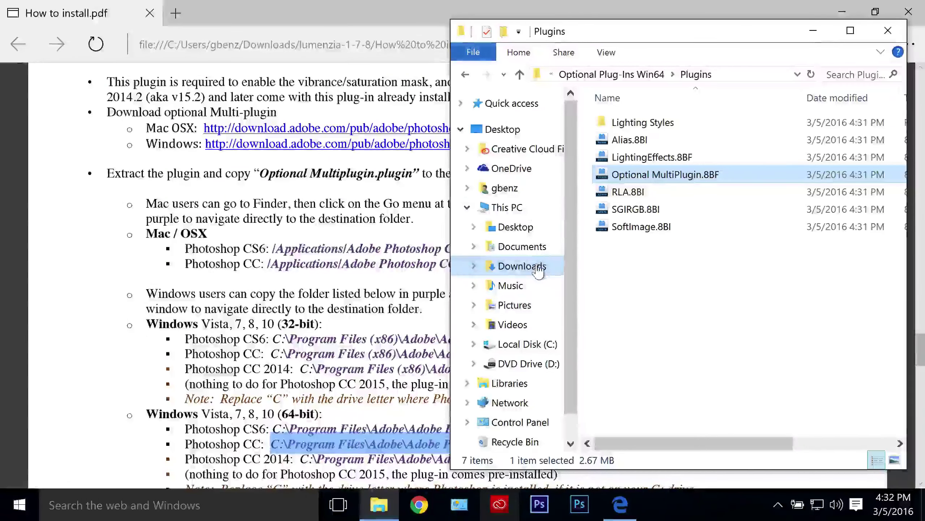
Step: Go to Downloads\lumenzia-1-7-8\ASSETS\lumenzia\HTML and select the com.lumenzia.ext panel folder
{"action": "left_click", "coordinate": [538, 269]}
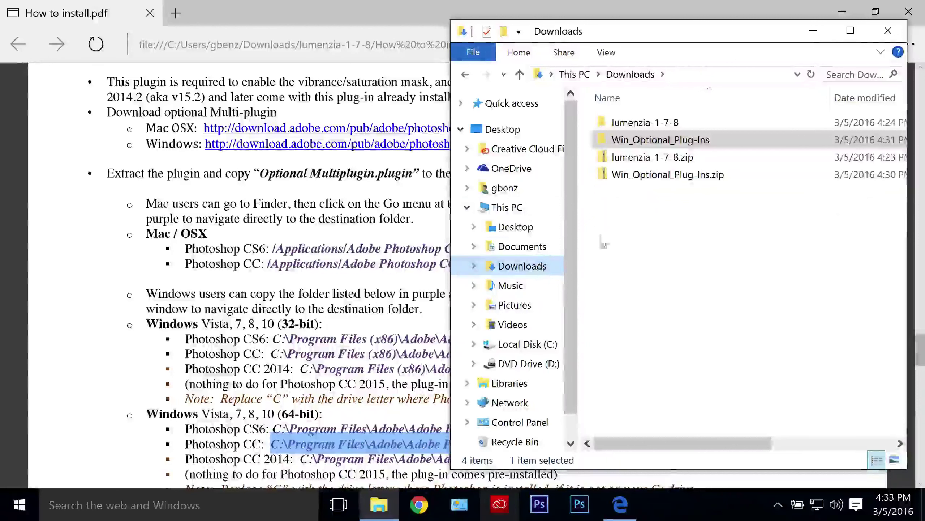
{"action": "double_click", "coordinate": [633, 123]}
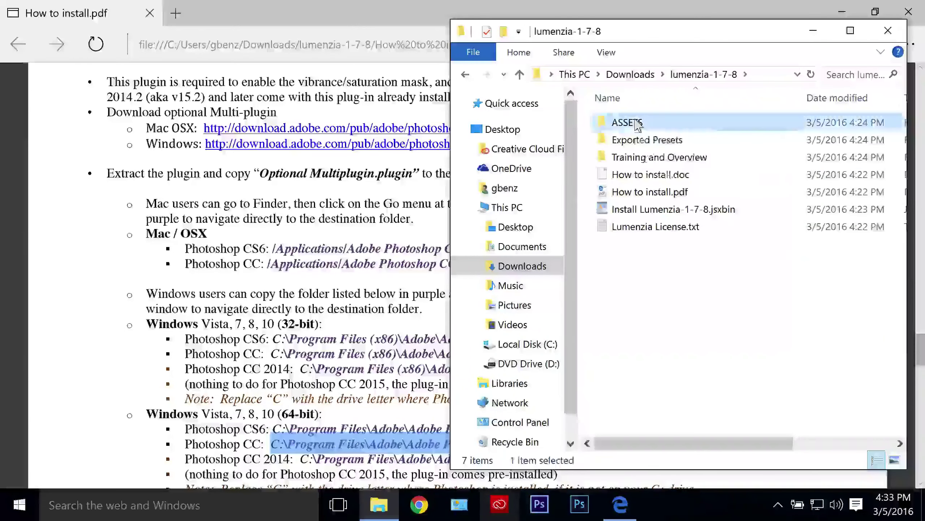
{"action": "double_click", "coordinate": [638, 125]}
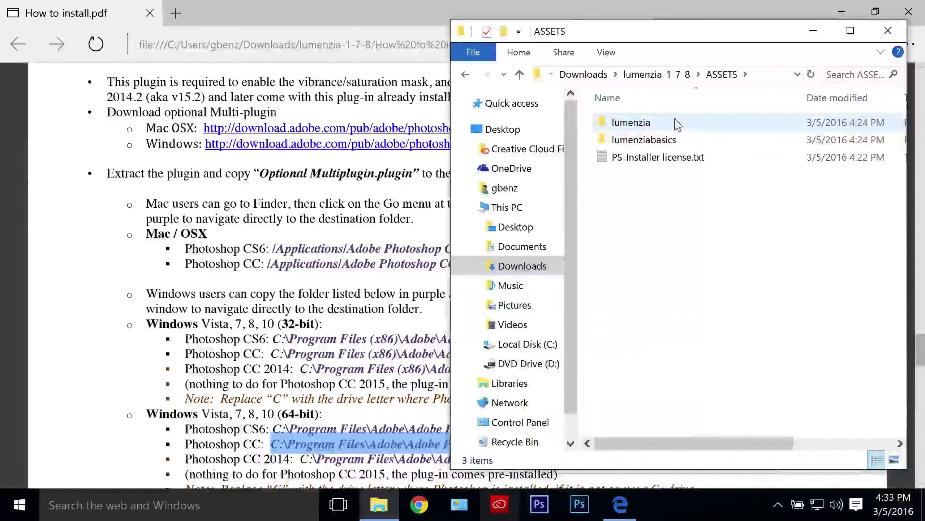
{"action": "double_click", "coordinate": [677, 124]}
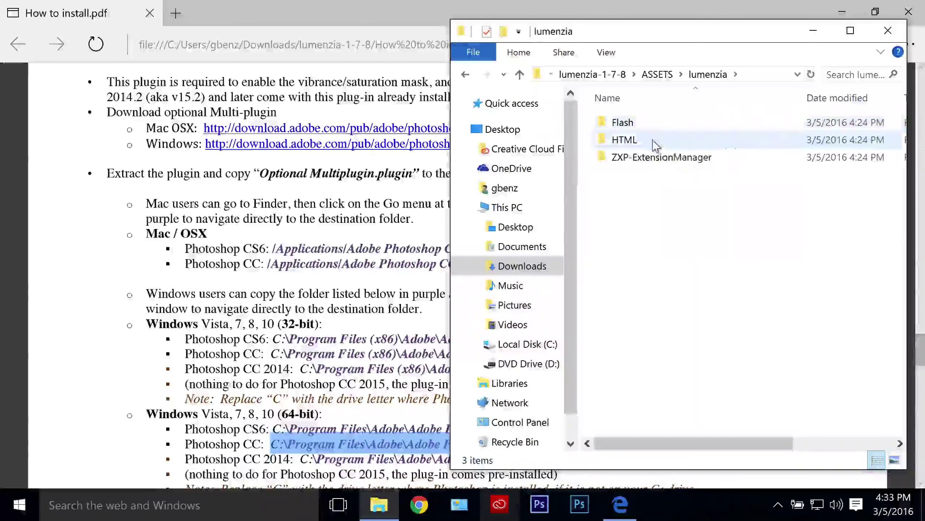
{"action": "mouse_move", "coordinate": [655, 145]}
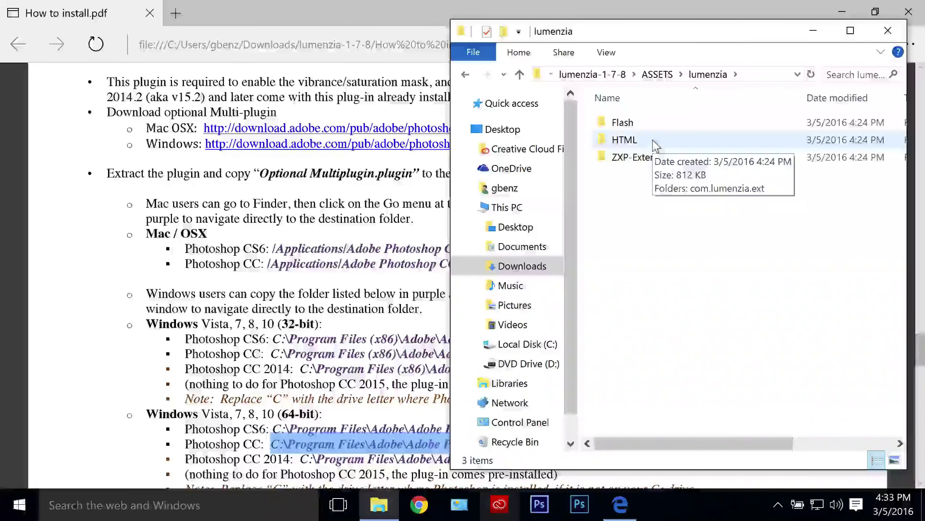
{"action": "double_click", "coordinate": [655, 146]}
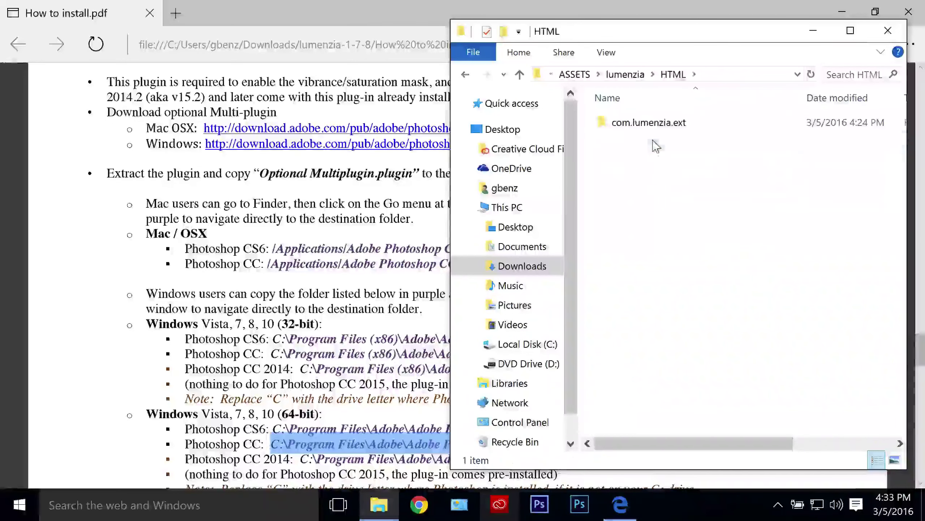
{"action": "left_click", "coordinate": [652, 128]}
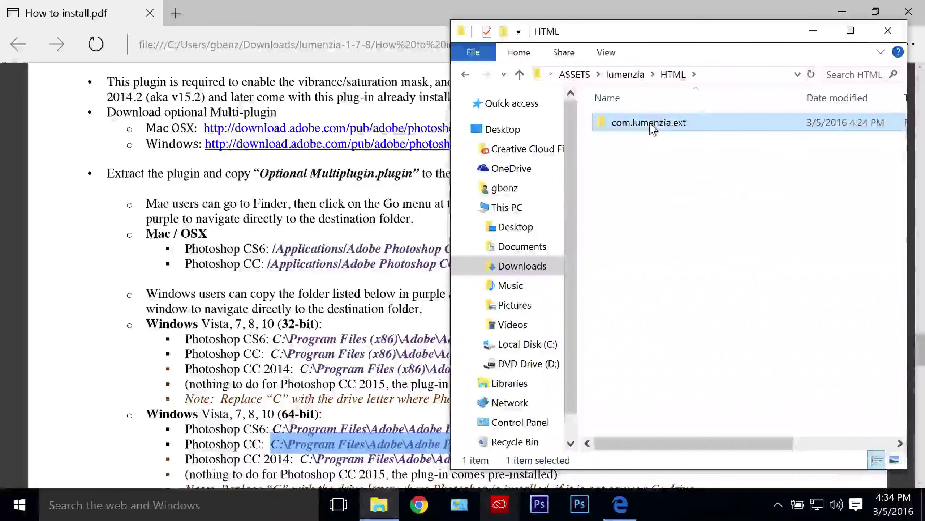
Step: Copy the Windows Photoshop CC panel path C:\Program Files (x86)\Common Files\Adobe\CEPServiceManager4\extensions\ from page 3 of the install PDF
{"action": "left_click", "coordinate": [410, 204]}
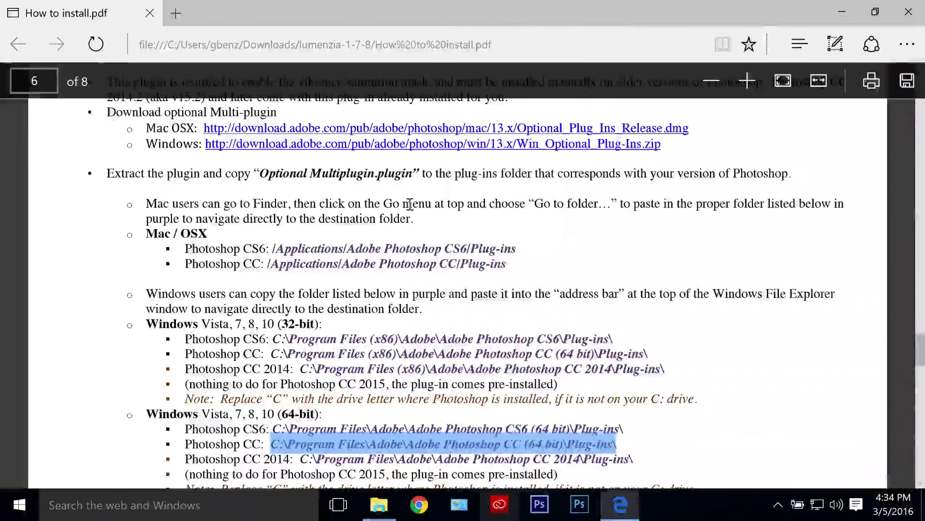
{"action": "left_click", "coordinate": [410, 205]}
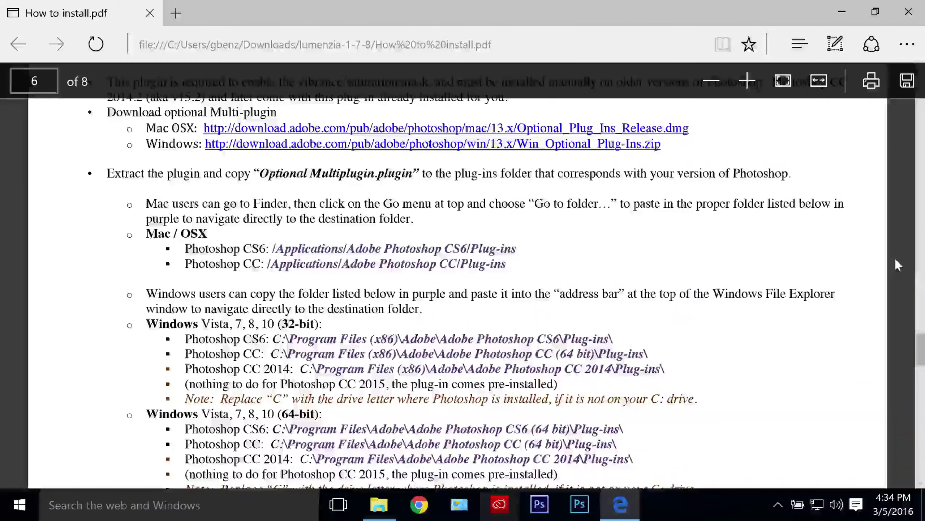
{"action": "left_click", "coordinate": [922, 260]}
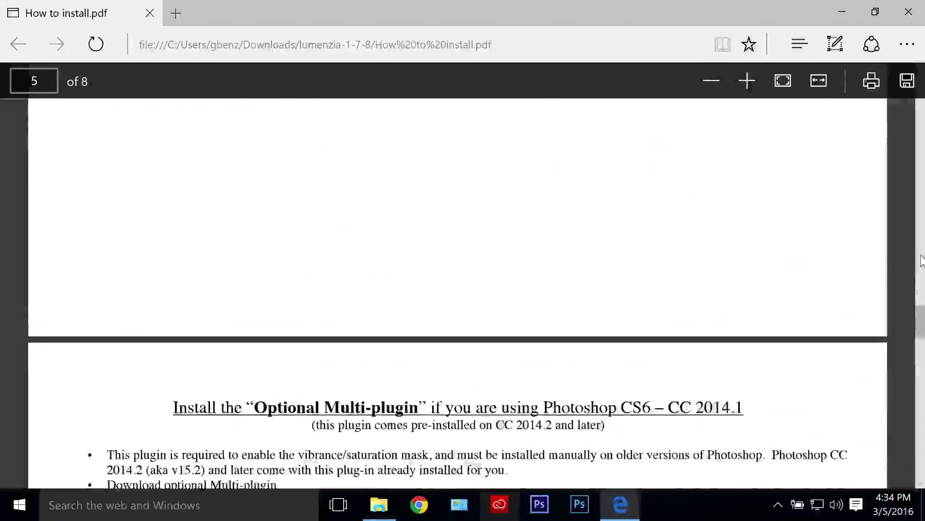
{"action": "left_click", "coordinate": [922, 260]}
{"action": "left_click", "coordinate": [922, 261]}
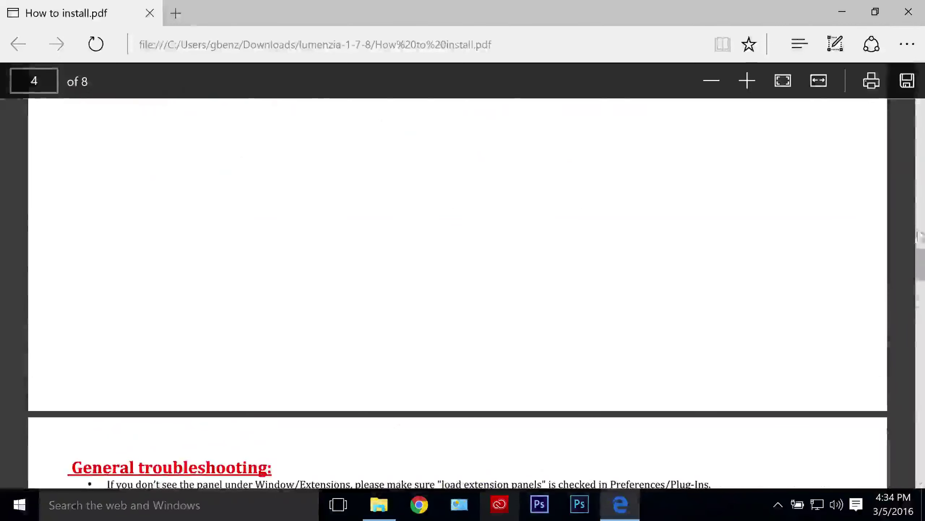
{"action": "left_click", "coordinate": [920, 236]}
{"action": "left_click", "coordinate": [921, 203]}
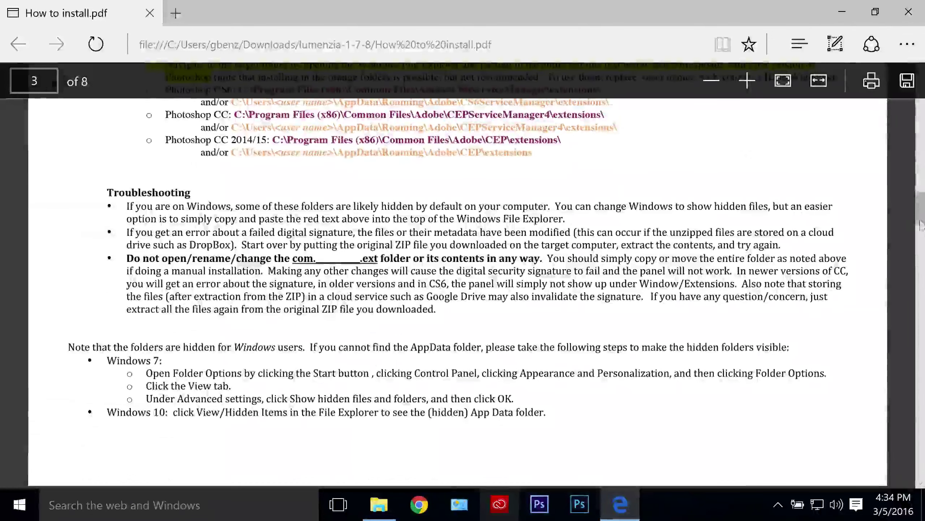
{"action": "left_click_drag", "start_coordinate": [921, 225], "coordinate": [920, 198]}
{"action": "scroll", "coordinate": [461, 339], "scroll_direction": "down", "scroll_amount": 1}
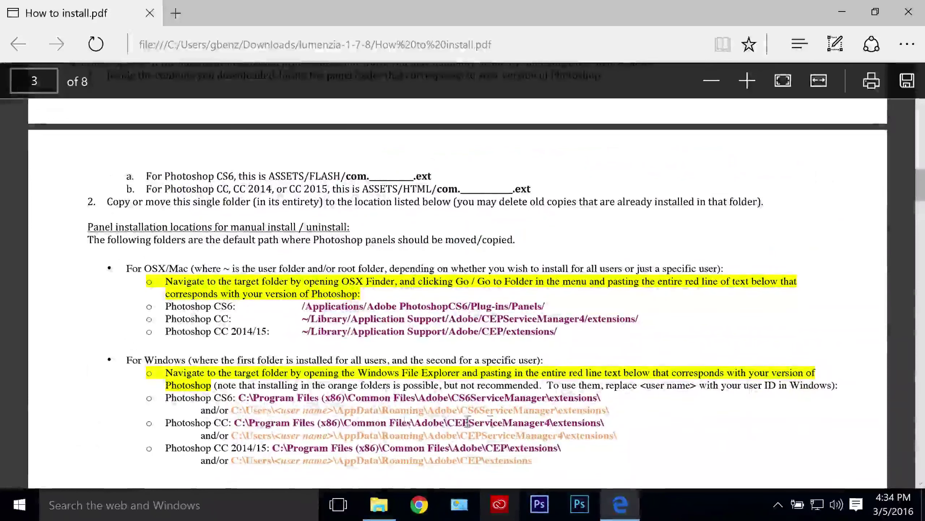
{"action": "left_click_drag", "start_coordinate": [234, 423], "coordinate": [605, 426]}
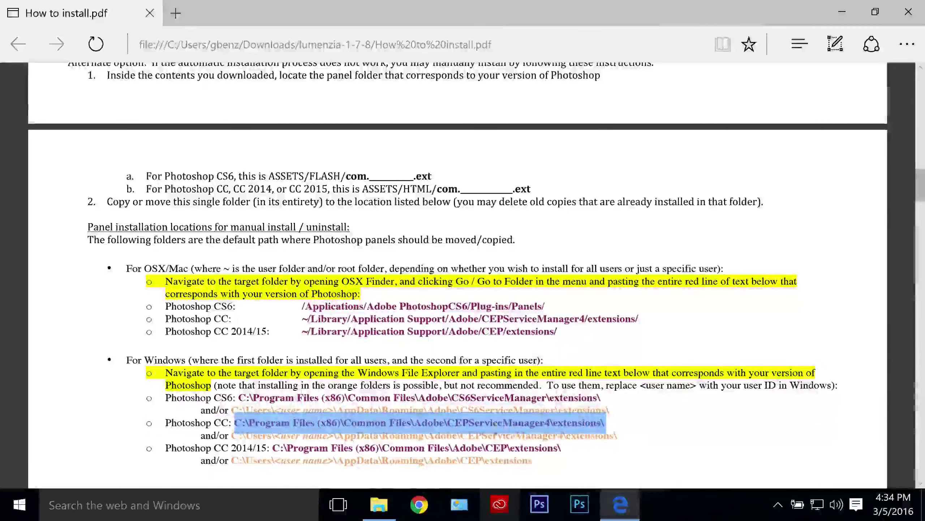
{"action": "right_click", "coordinate": [475, 424]}
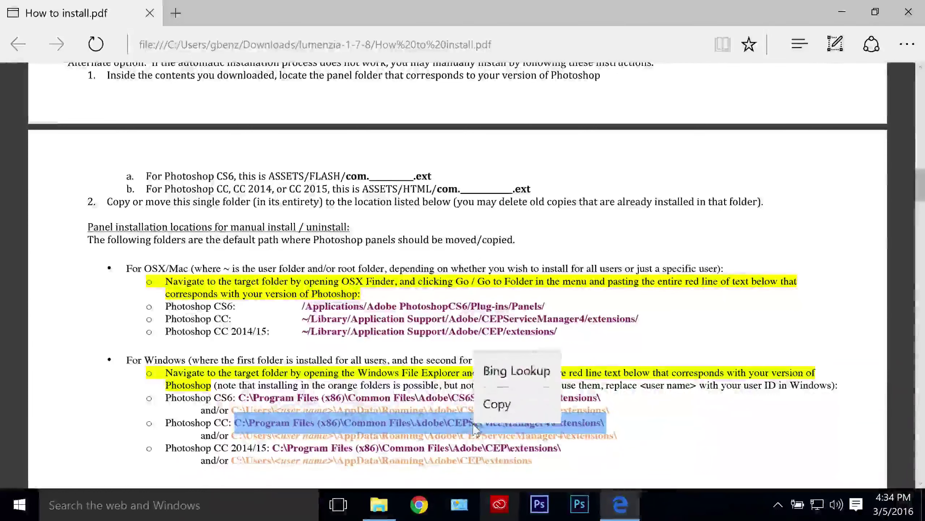
{"action": "left_click", "coordinate": [486, 405]}
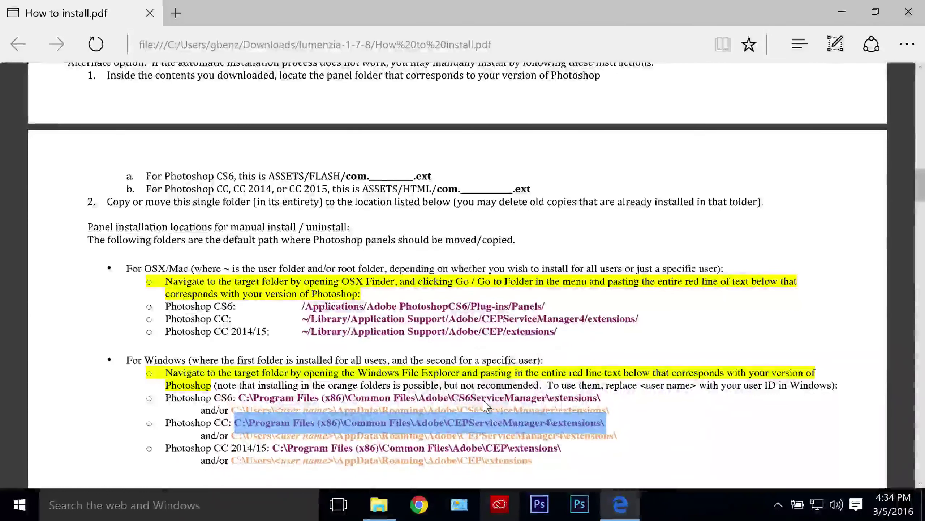
Step: Open a second File Explorer window and go to the copied CEPServiceManager4\extensions path
{"action": "key", "text": "alt+Tab"}
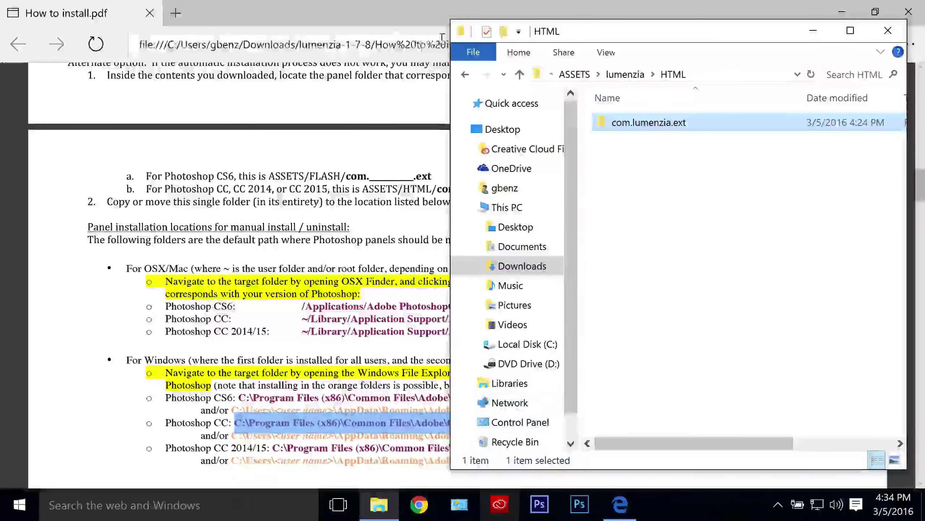
{"action": "left_click", "coordinate": [473, 52]}
{"action": "mouse_move", "coordinate": [498, 91]}
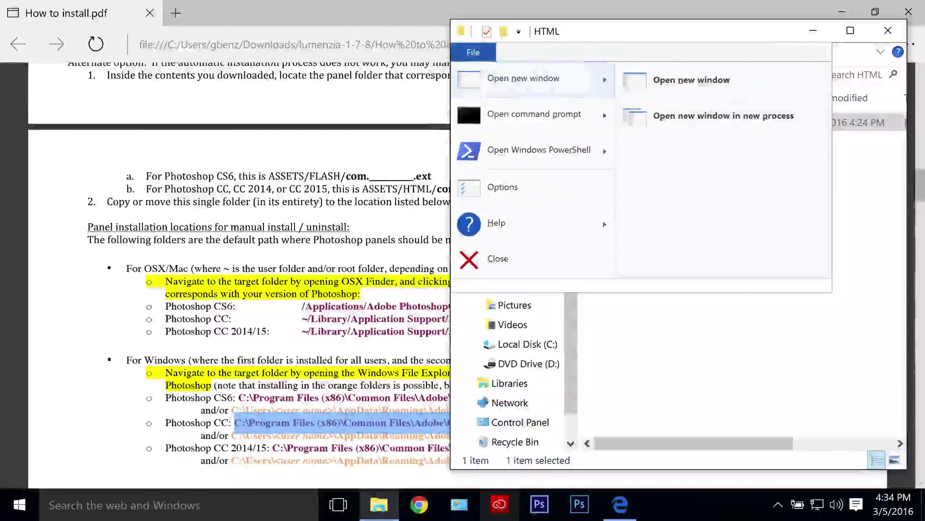
{"action": "left_click", "coordinate": [770, 88]}
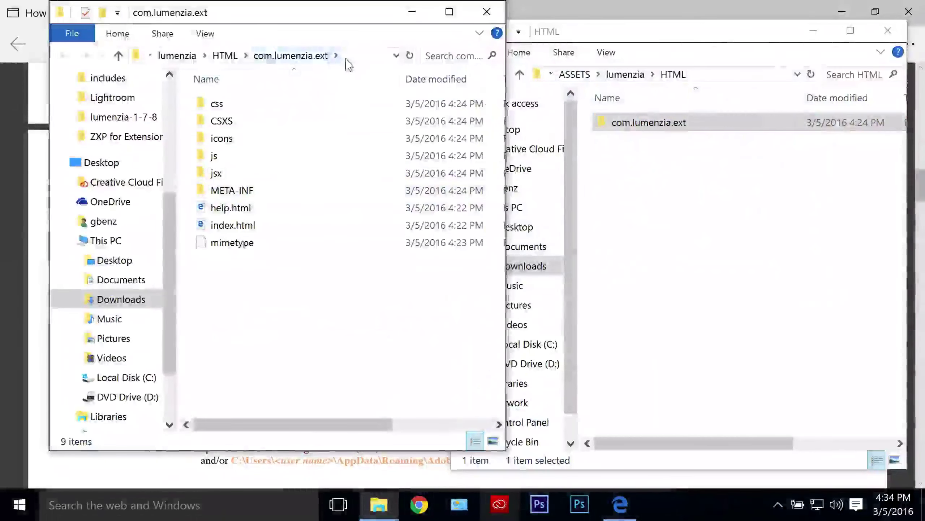
{"action": "left_click", "coordinate": [346, 57]}
{"action": "right_click", "coordinate": [350, 57]}
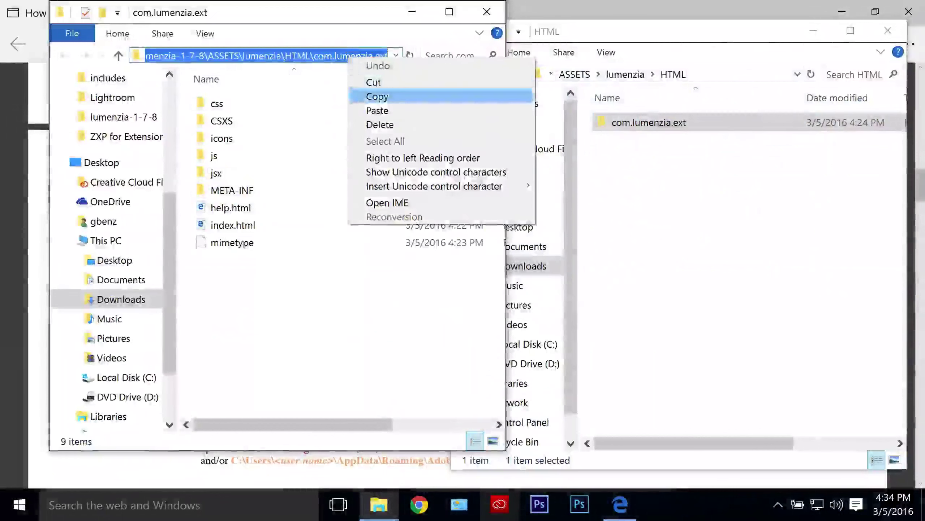
{"action": "left_click", "coordinate": [368, 110]}
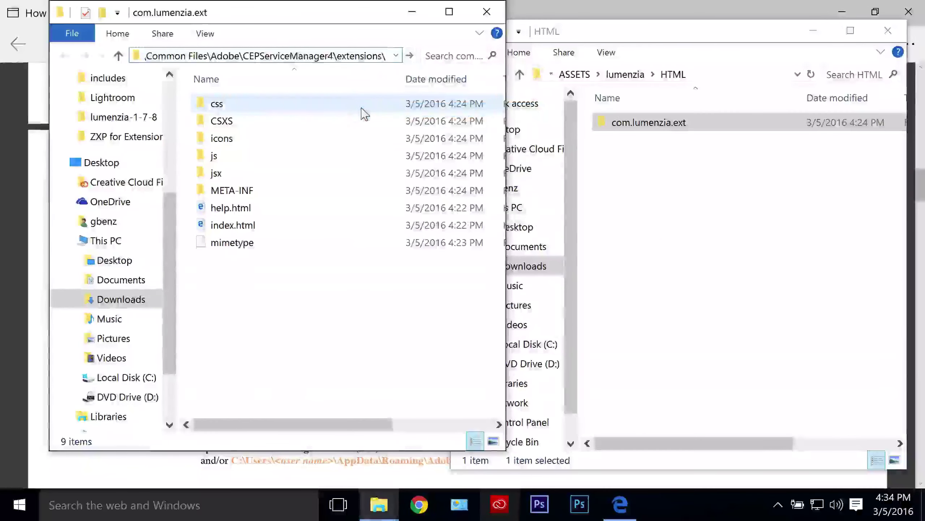
{"action": "key", "text": "Return"}
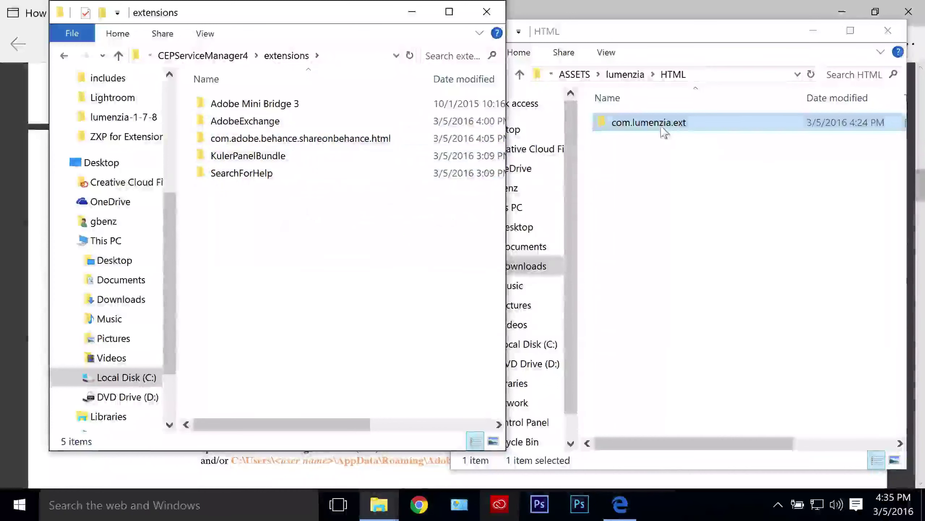
Step: Copy the com.lumenzia.ext folder into the CEPServiceManager4\extensions folder with administrator permission
{"action": "left_click_drag", "start_coordinate": [663, 133], "coordinate": [300, 280]}
{"action": "key", "text": "ctrl"}
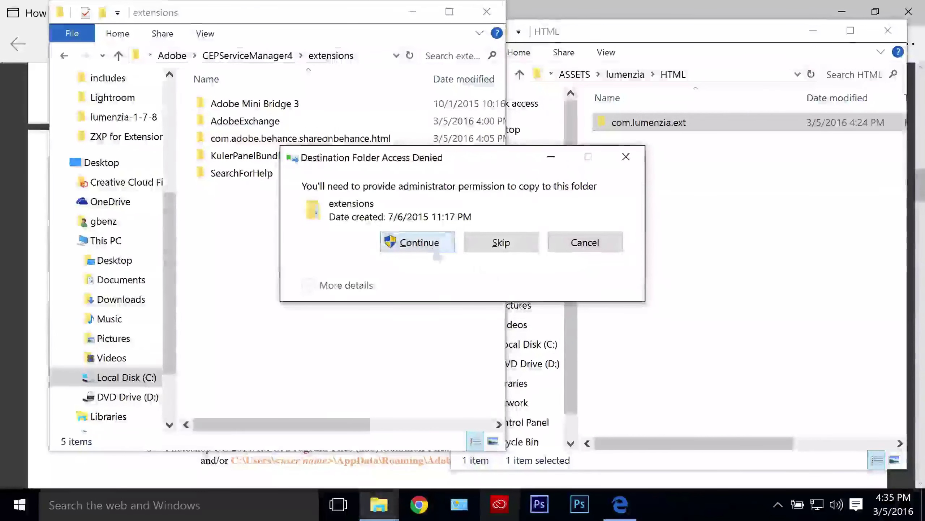
{"action": "left_click", "coordinate": [408, 243]}
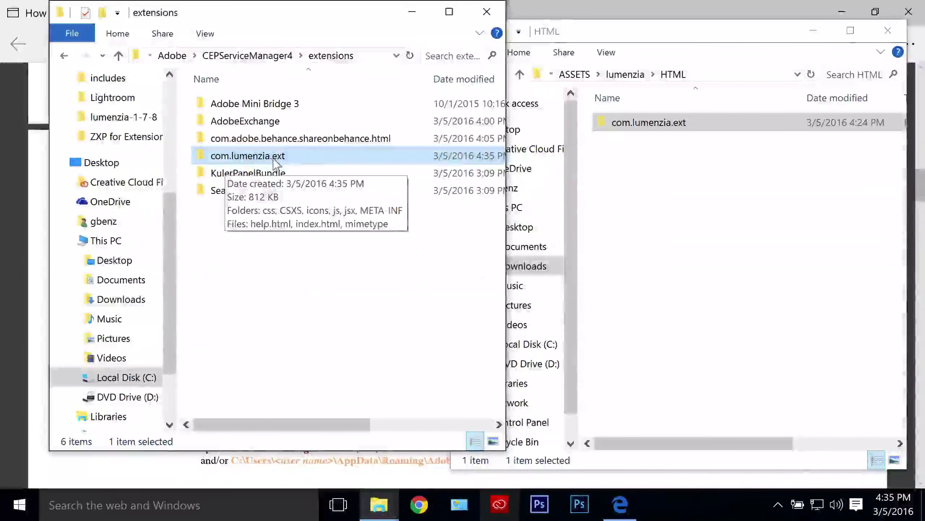
Step: Copy com.lumenziabasics.ext from ASSETS\lumenziabasics\HTML into the CEPServiceManager4\extensions folder with administrator permission
{"action": "left_click", "coordinate": [723, 169]}
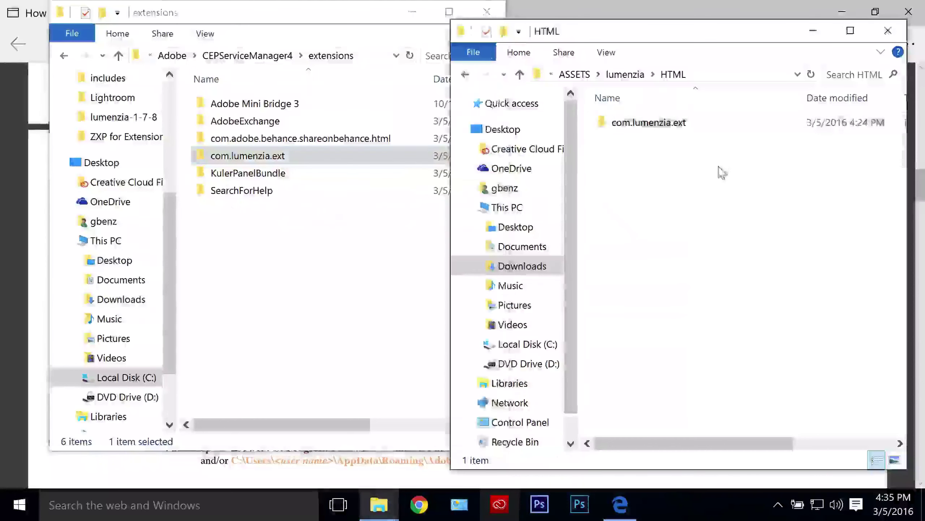
{"action": "left_click", "coordinate": [577, 75]}
{"action": "double_click", "coordinate": [636, 142]}
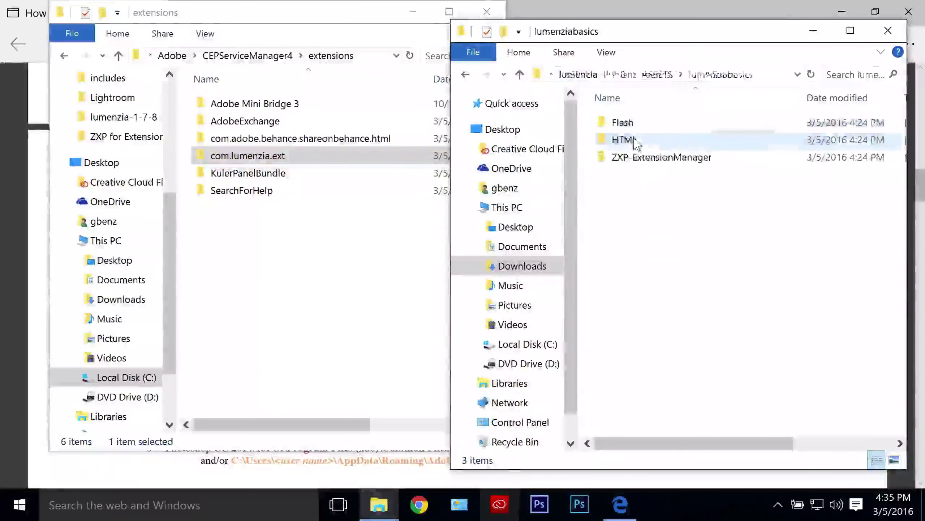
{"action": "double_click", "coordinate": [638, 142]}
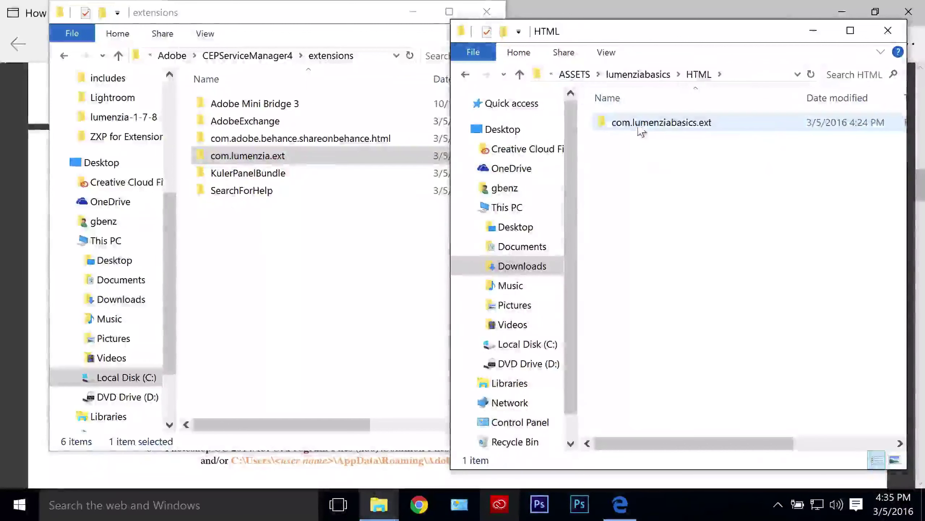
{"action": "left_click_drag", "start_coordinate": [640, 126], "coordinate": [268, 279]}
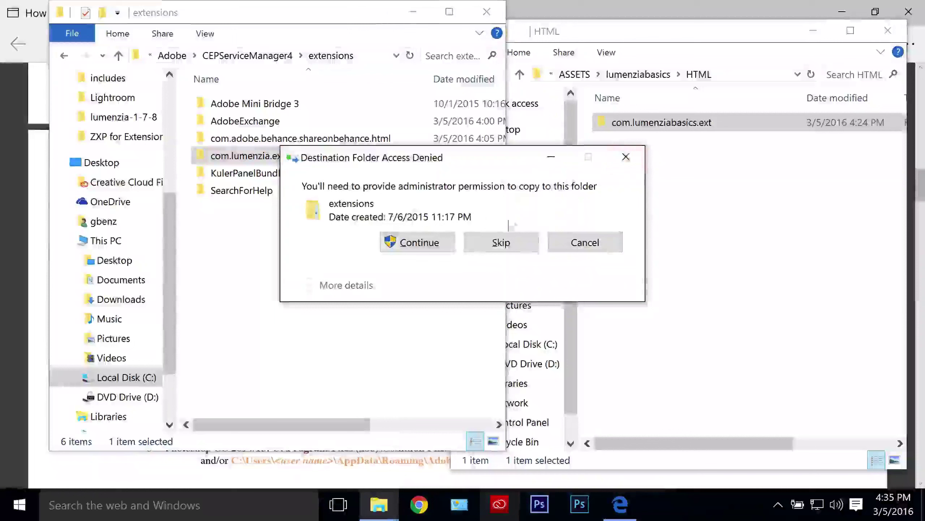
{"action": "left_click", "coordinate": [445, 242]}
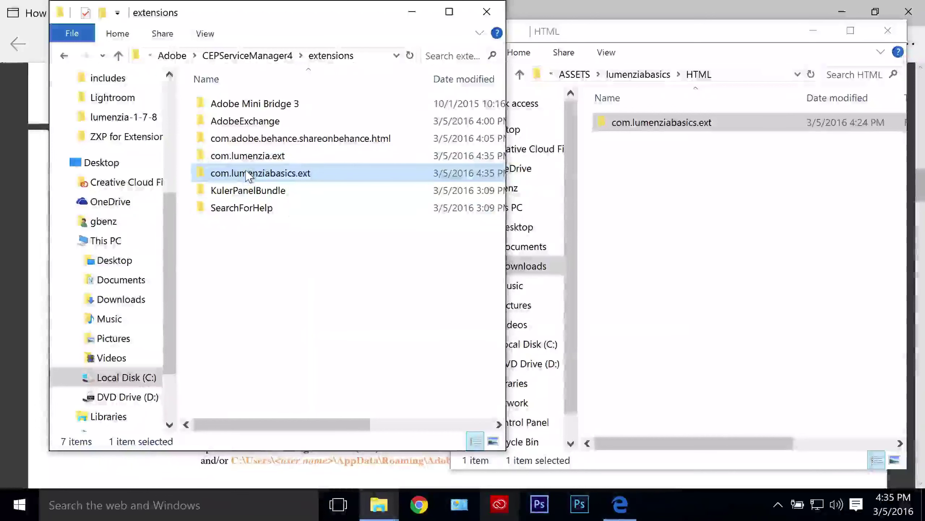
Step: Look through the Flash and HTML subfolders of lumenziabasics, including the contents of com.lumenziabasics.ext
{"action": "left_click", "coordinate": [827, 136]}
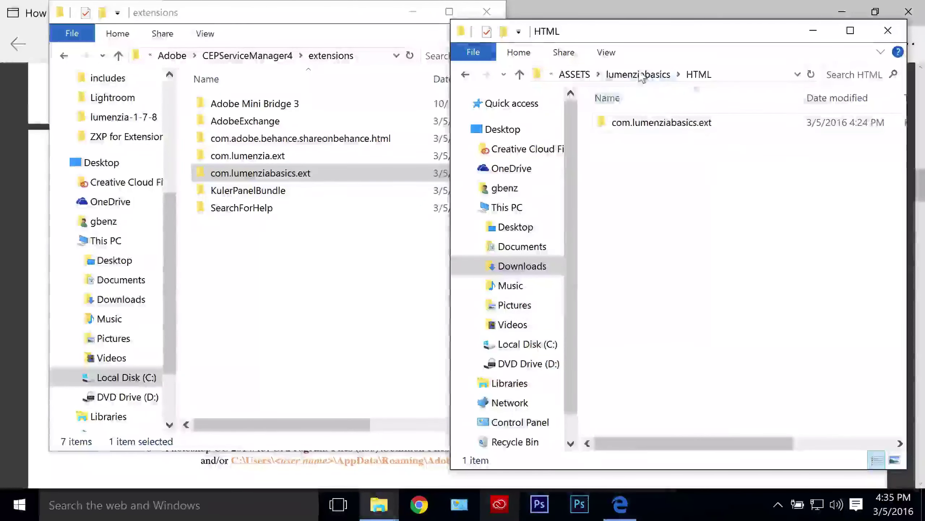
{"action": "left_click", "coordinate": [652, 75]}
{"action": "double_click", "coordinate": [638, 126]}
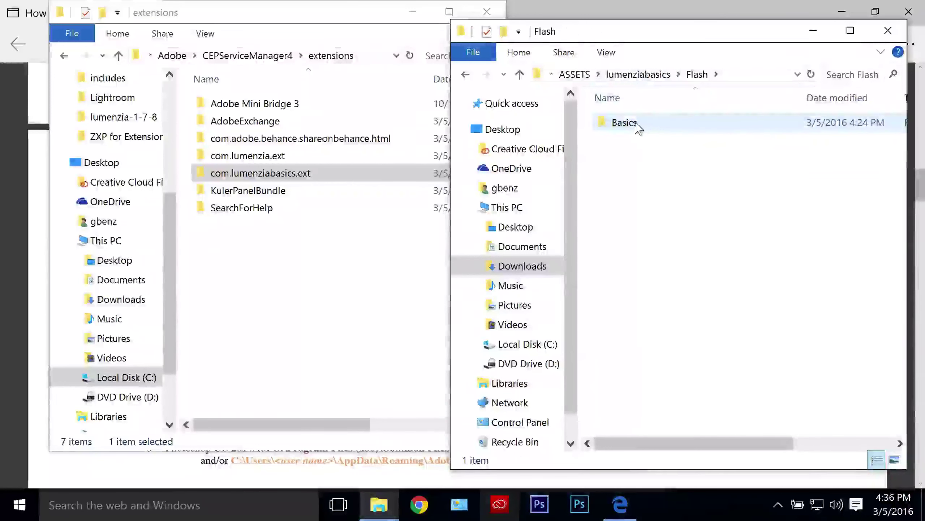
{"action": "left_click", "coordinate": [641, 74]}
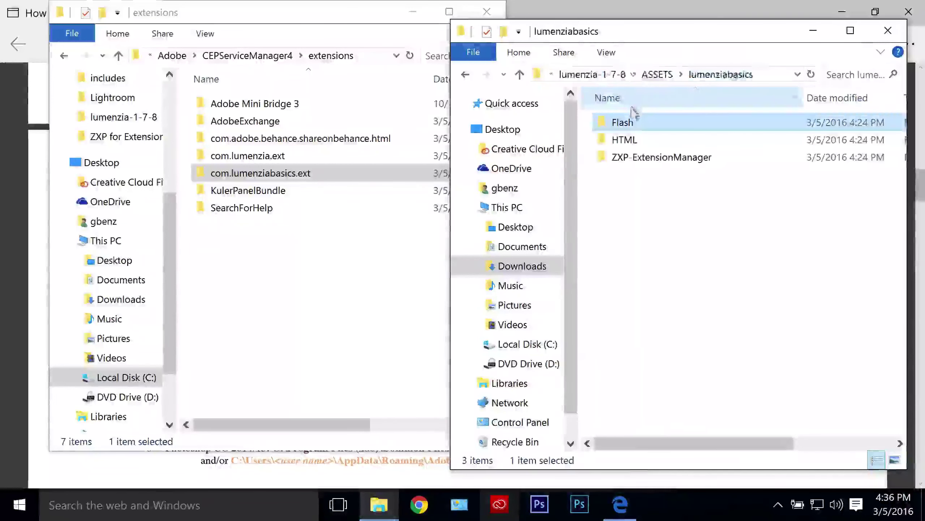
{"action": "double_click", "coordinate": [637, 142]}
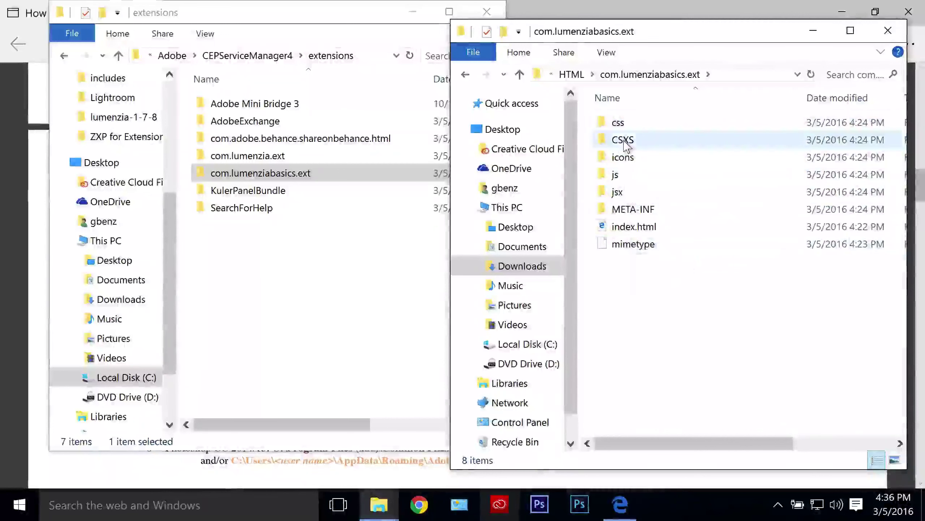
{"action": "left_click", "coordinate": [572, 75]}
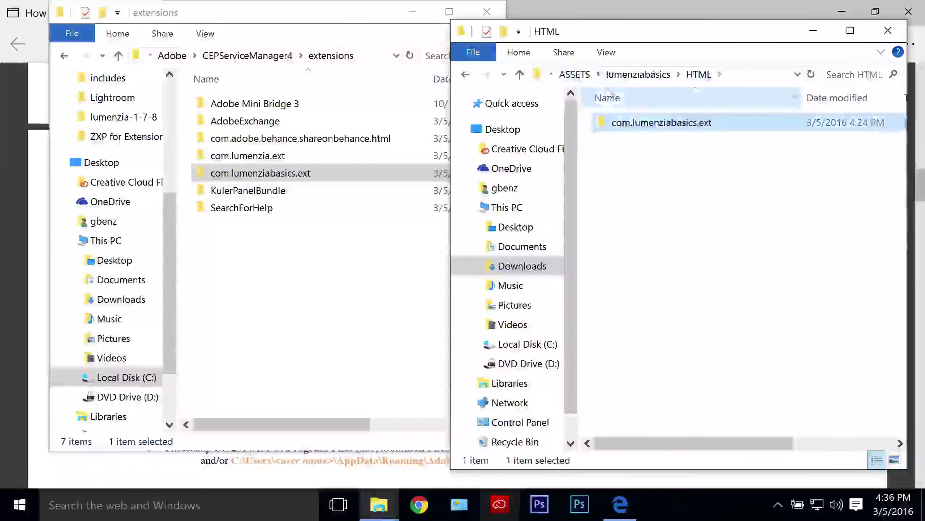